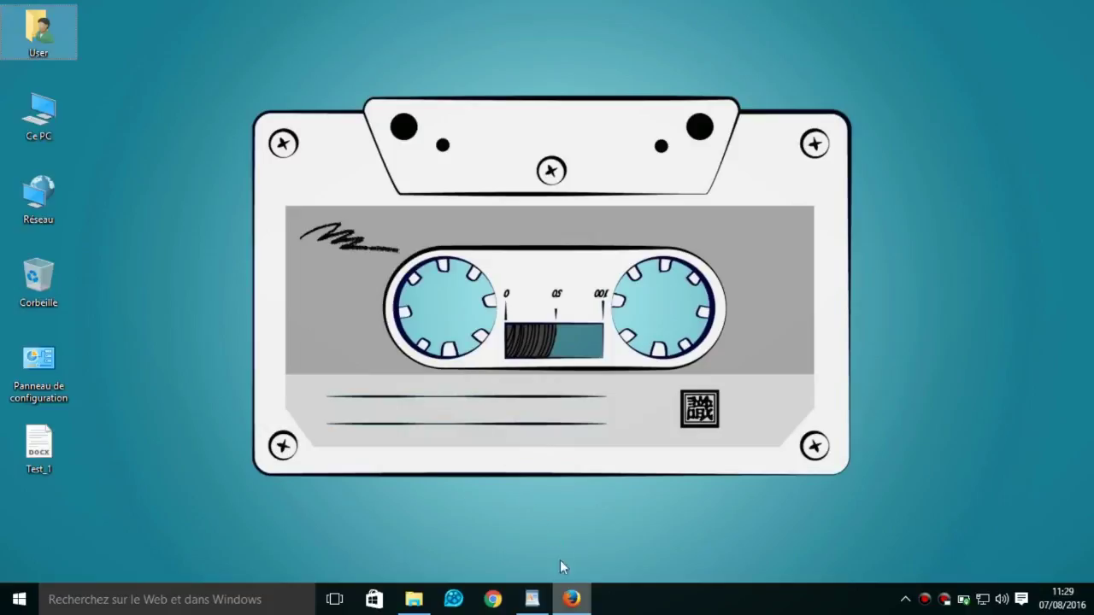
# Switch to Firefox and open Smallpdf's Word en PDF converter
pyautogui.click(571, 600)
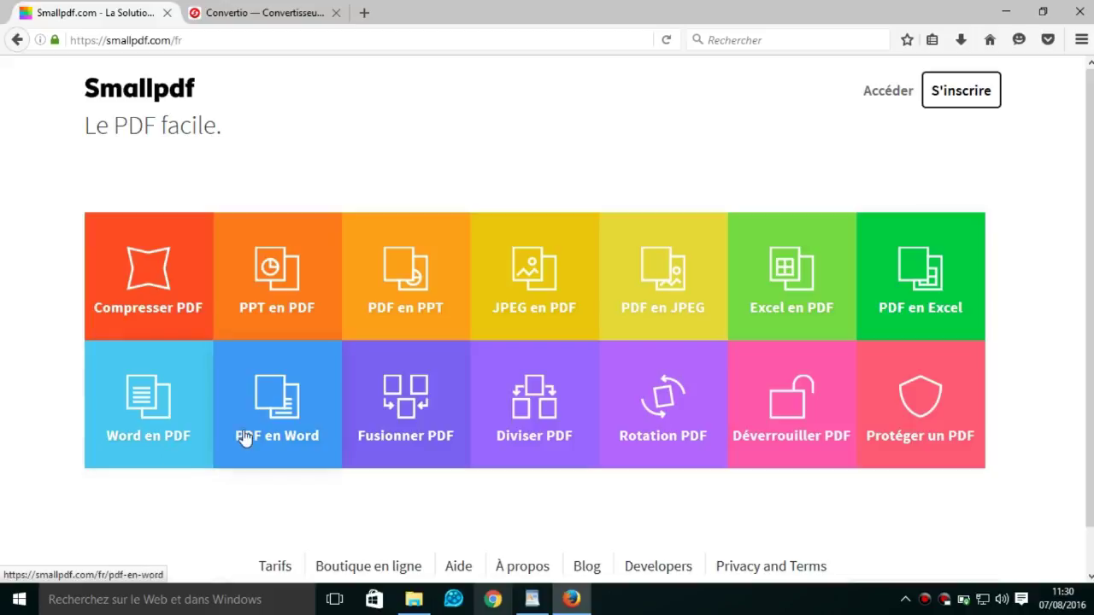
pyautogui.click(152, 402)
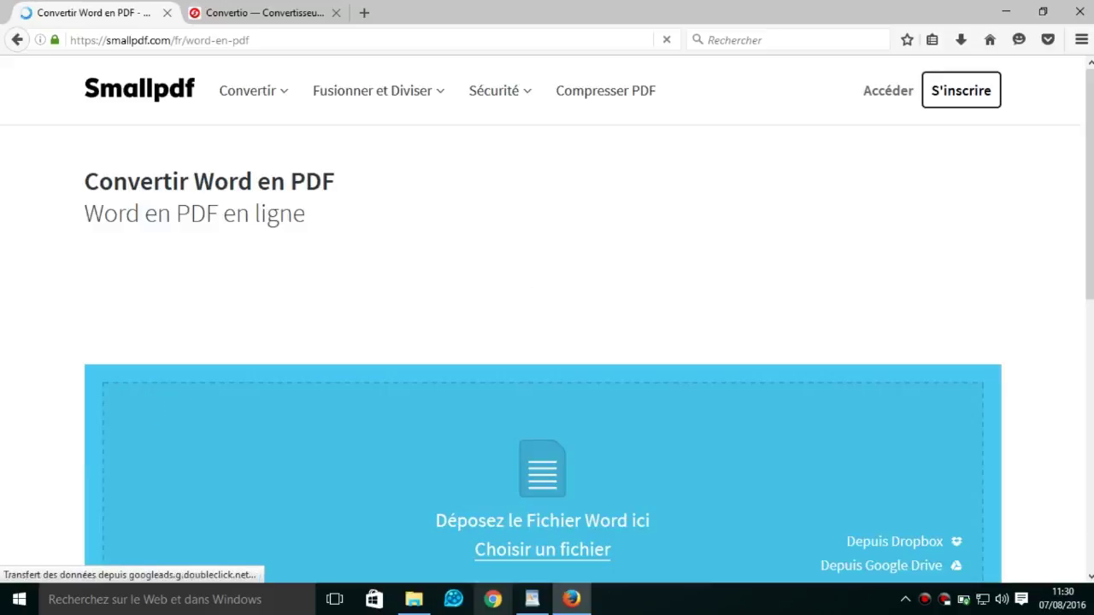
pyautogui.moveTo(1090, 184); pyautogui.dragTo(1089, 211)
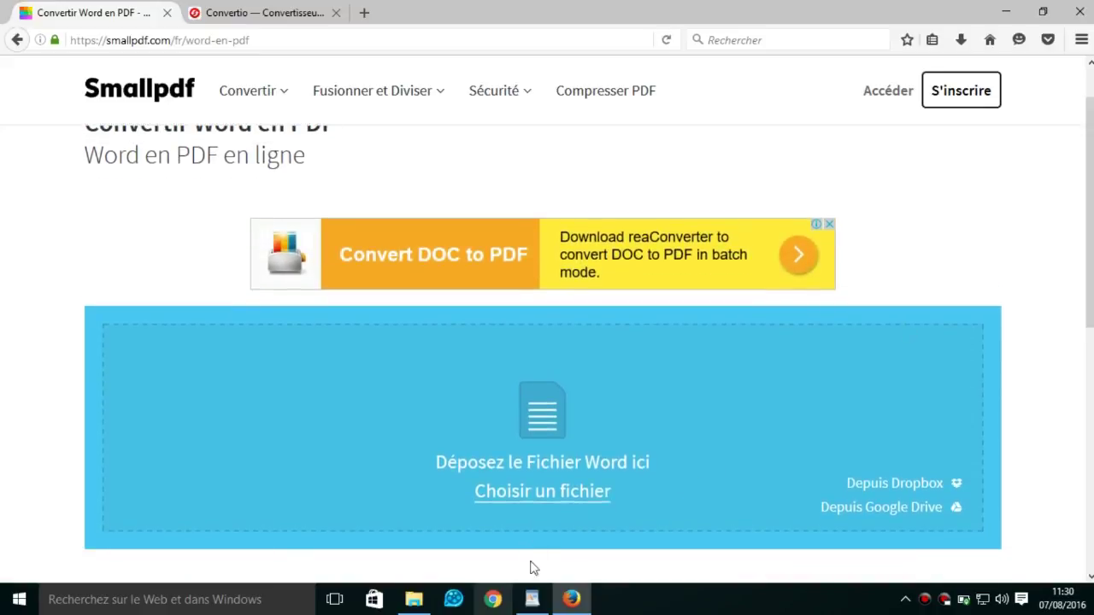
# Check the Test_1 document in WordPad and upload it from the Bureau folder for conversion to PDF
pyautogui.click(535, 600)
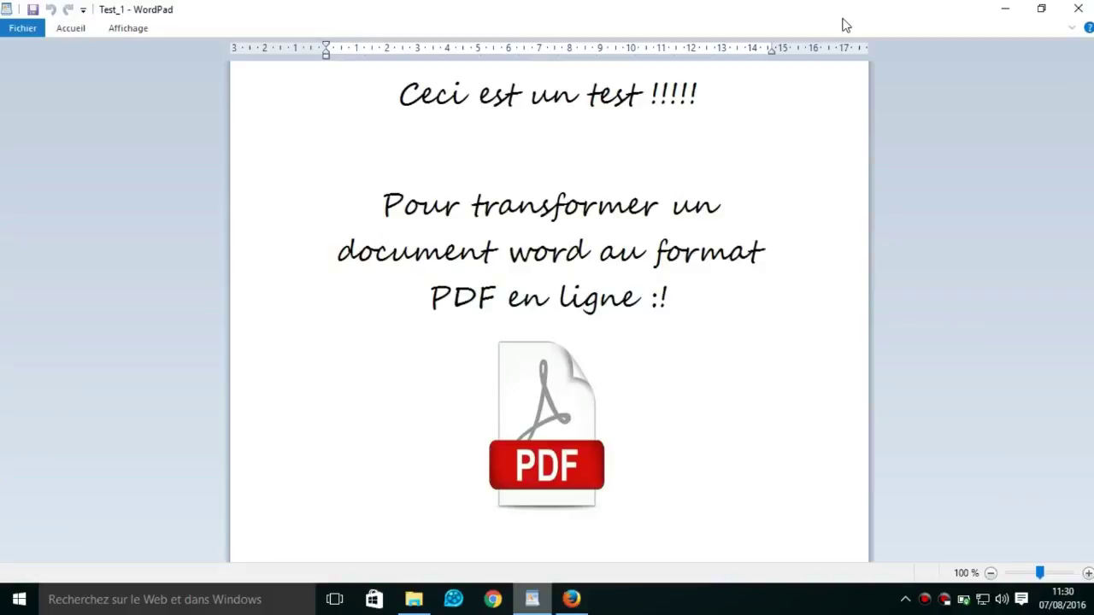
pyautogui.click(1015, 9)
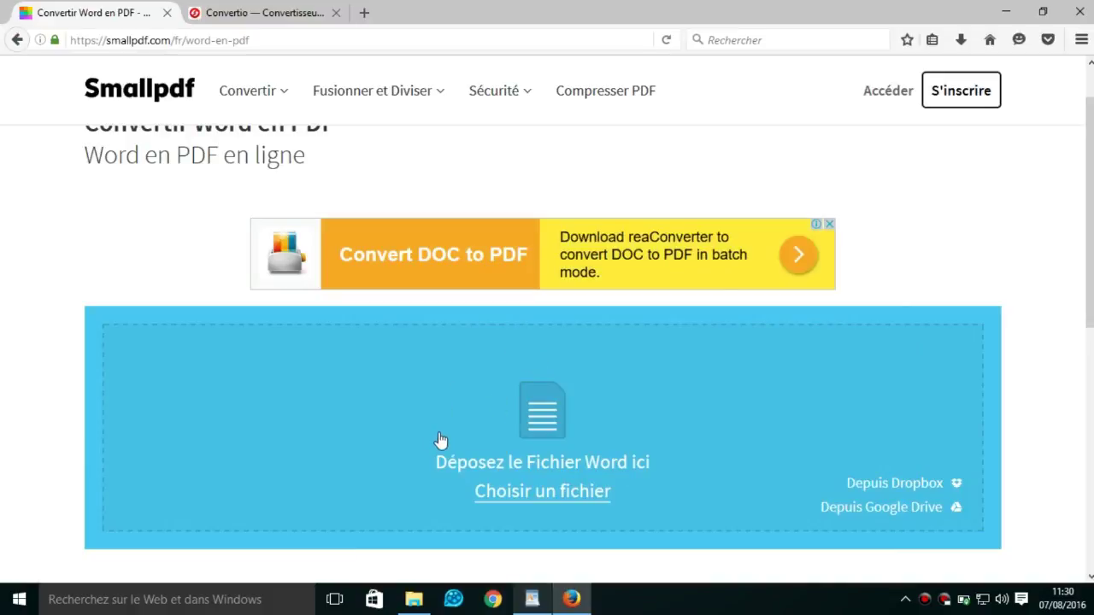
pyautogui.click(535, 502)
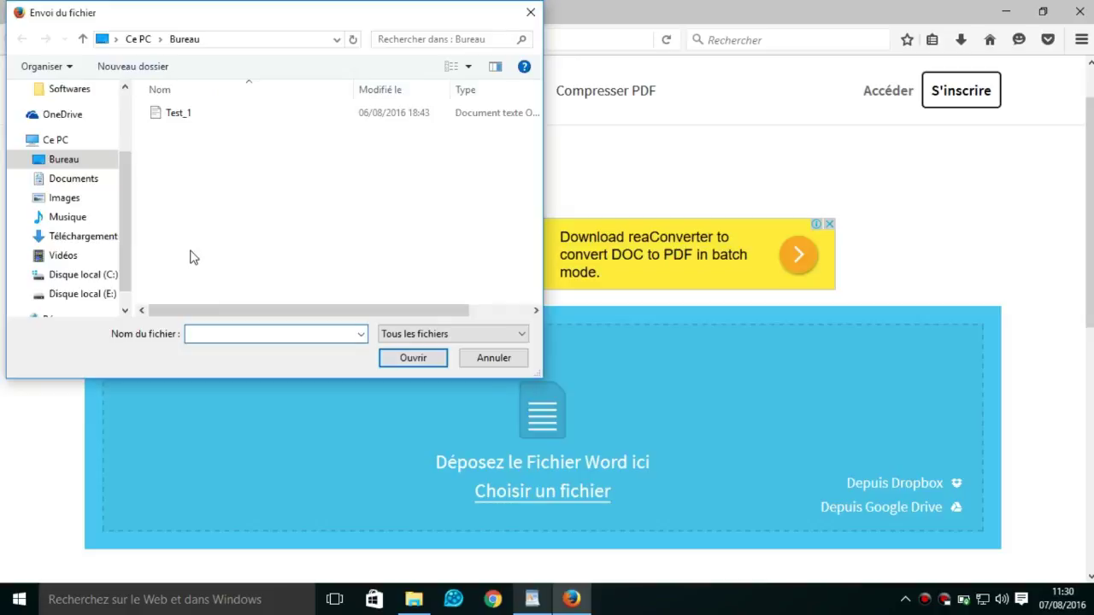
pyautogui.click(127, 100)
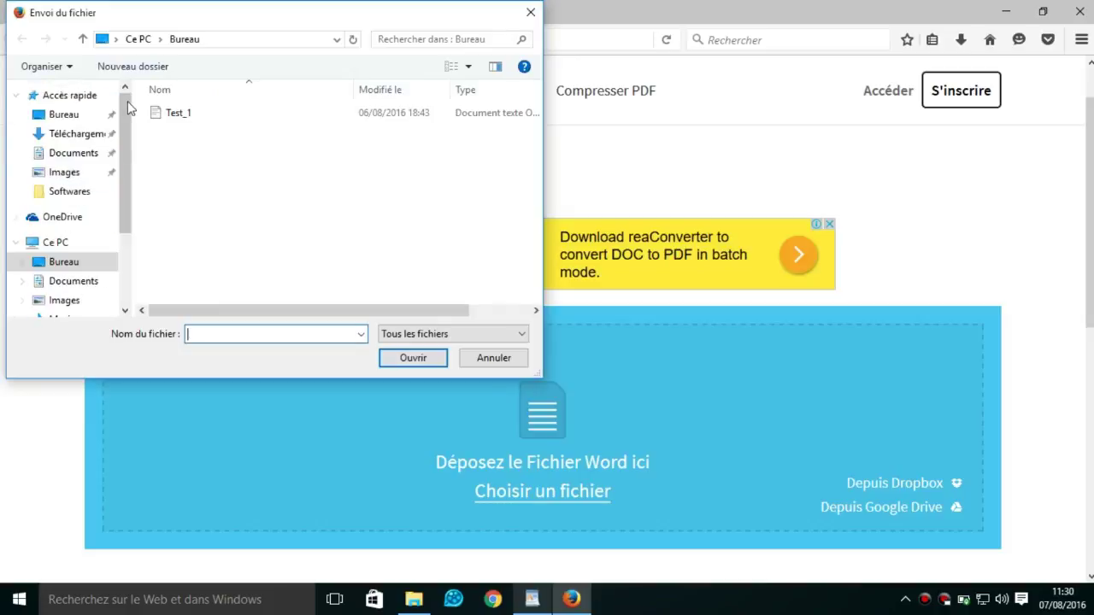
pyautogui.click(86, 116)
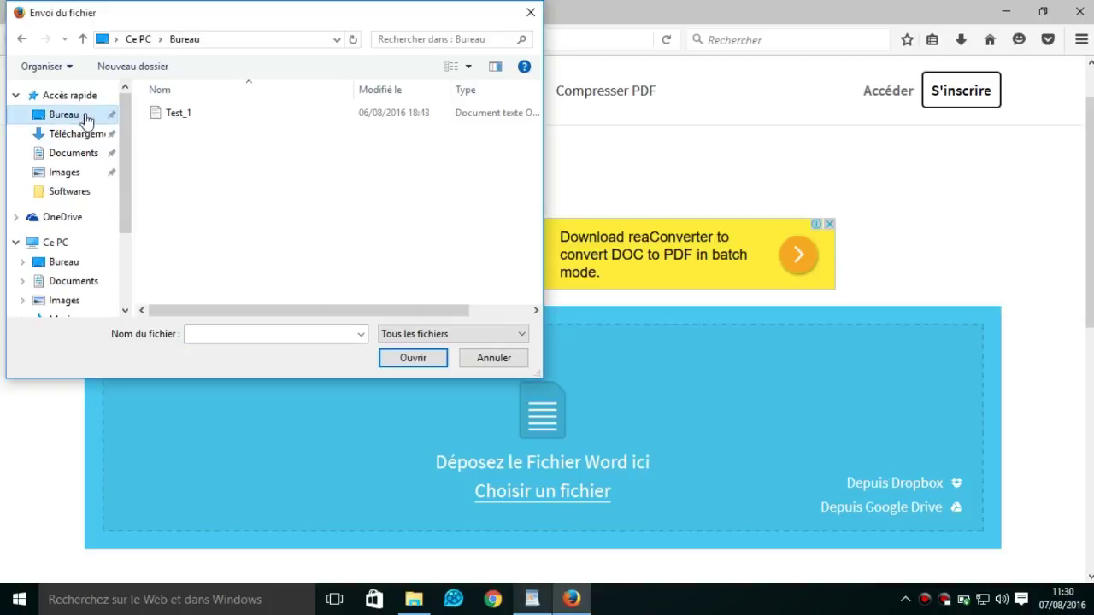
pyautogui.click(181, 118)
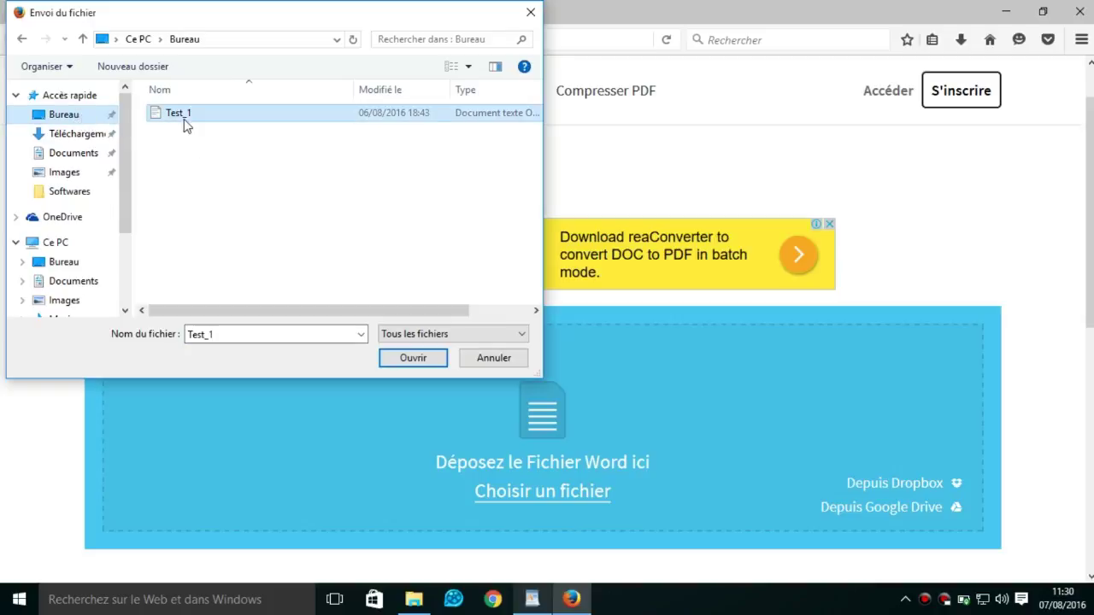
pyautogui.click(401, 359)
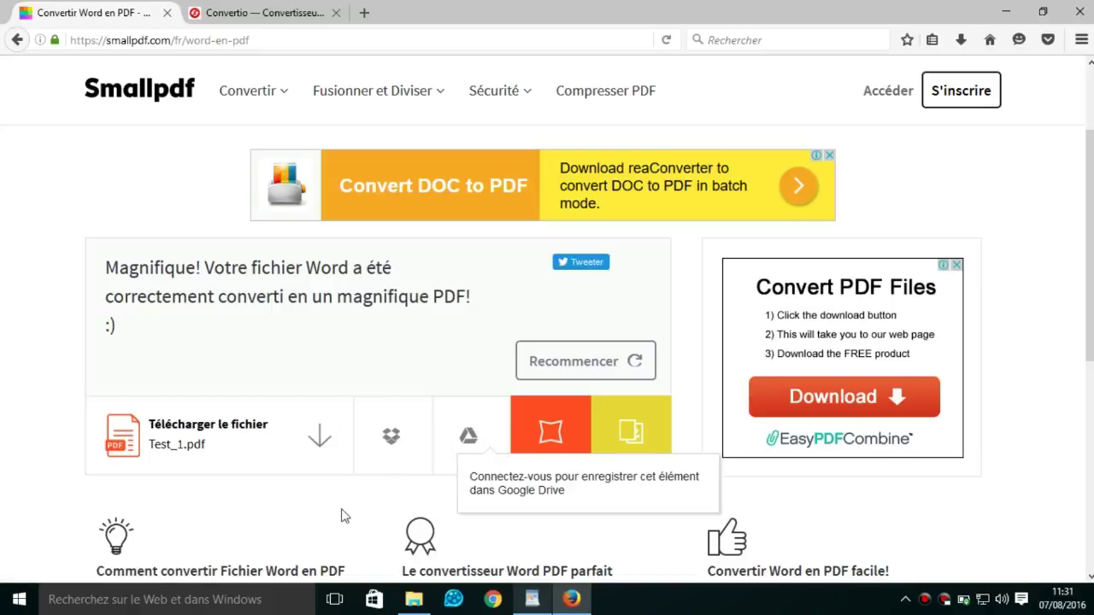
# Download the converted Test_1.pdf to the Downloads\Documents folder and open it in Foxit Reader
pyautogui.click(243, 435)
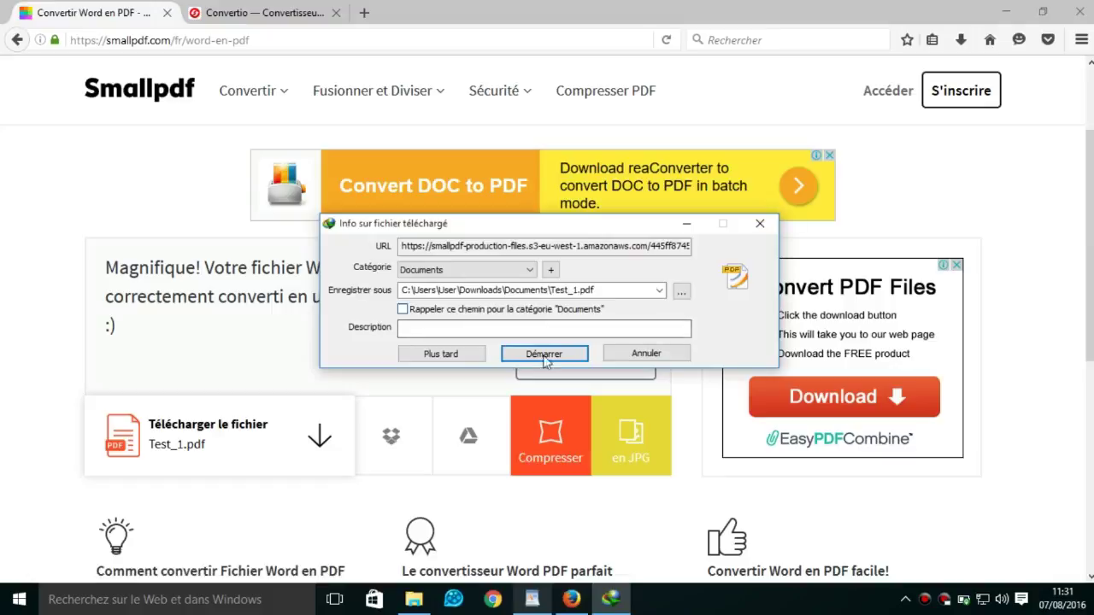
pyautogui.click(551, 355)
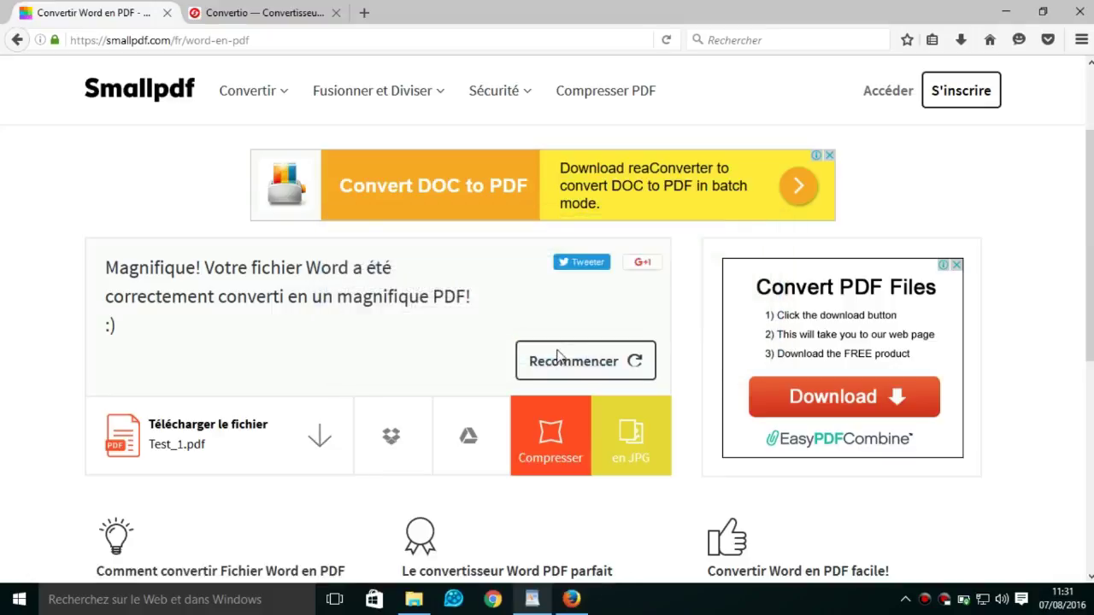
pyautogui.click(428, 350)
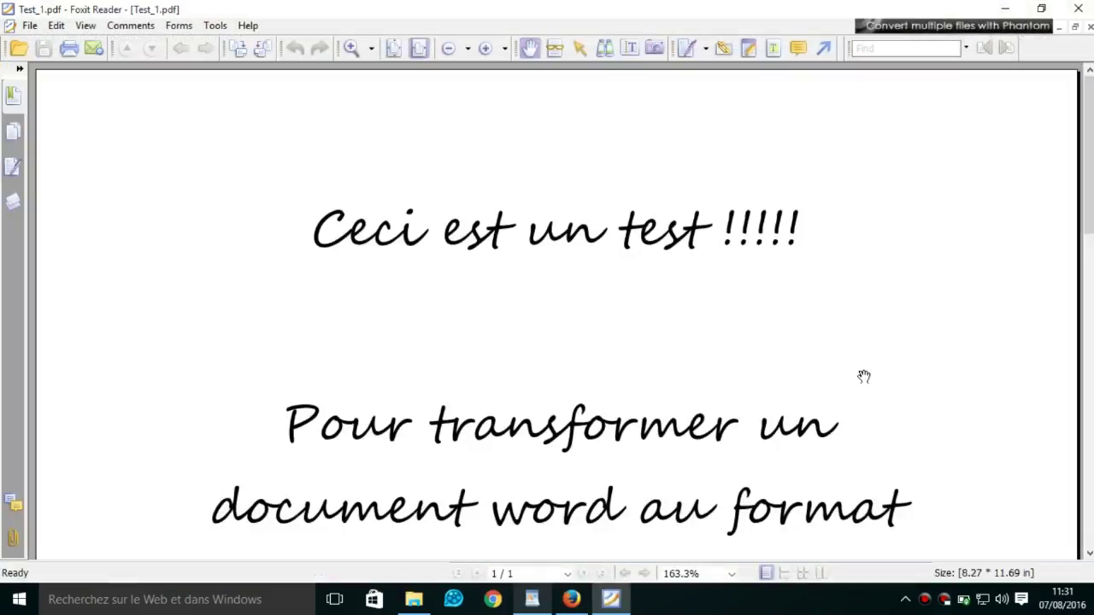
# Set the zoom of Test_1.pdf to 75%
pyautogui.click(683, 573)
pyautogui.click(731, 573)
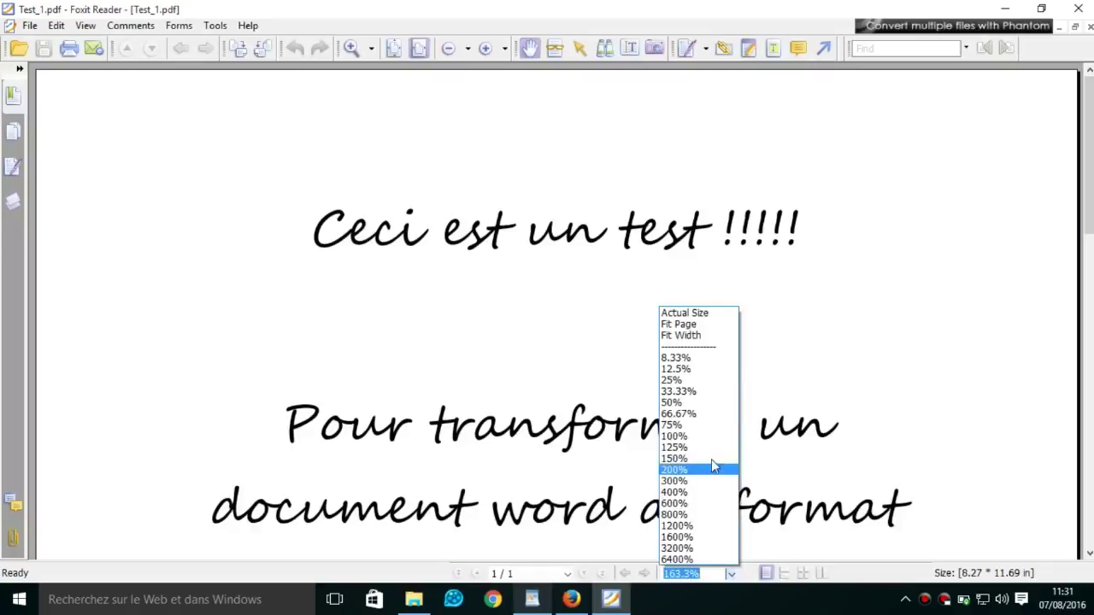
pyautogui.click(705, 425)
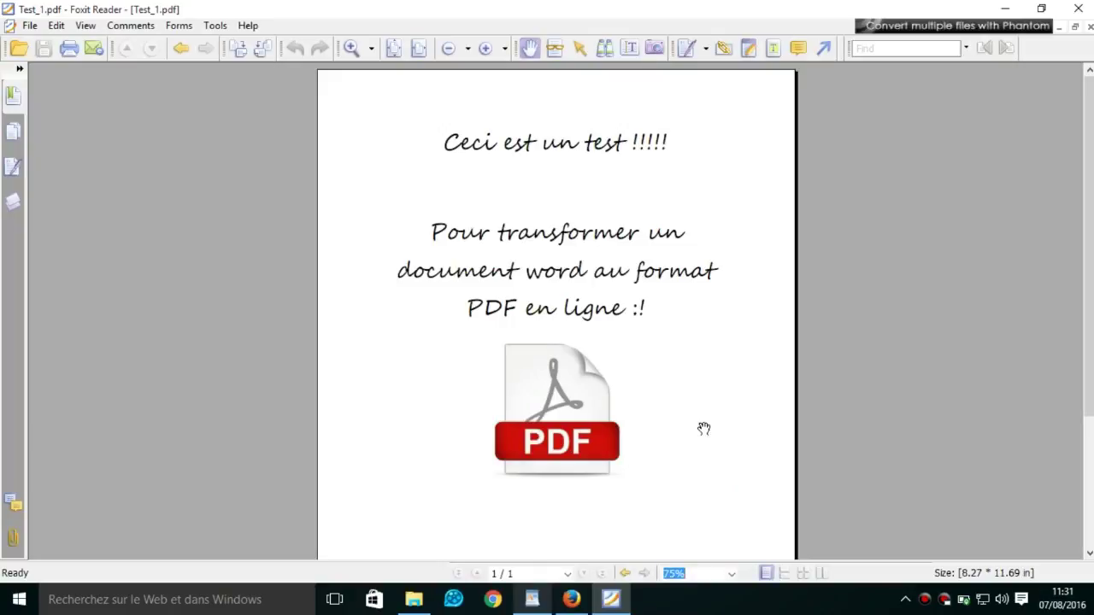
# Compare the converted PDF with the original Test_1 document in WordPad
pyautogui.moveTo(570, 602)
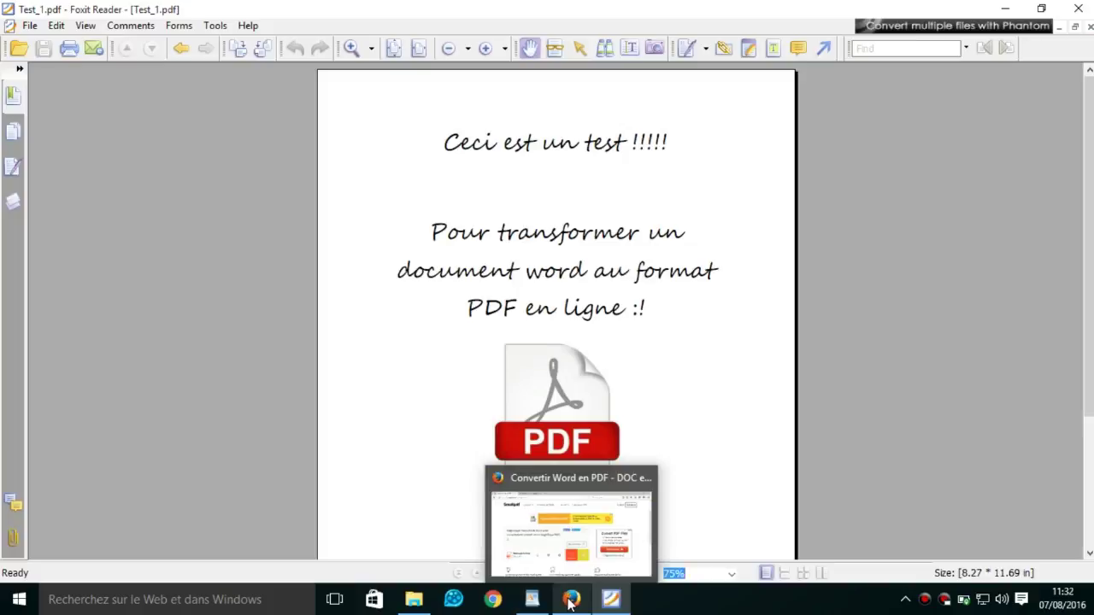
pyautogui.click(532, 602)
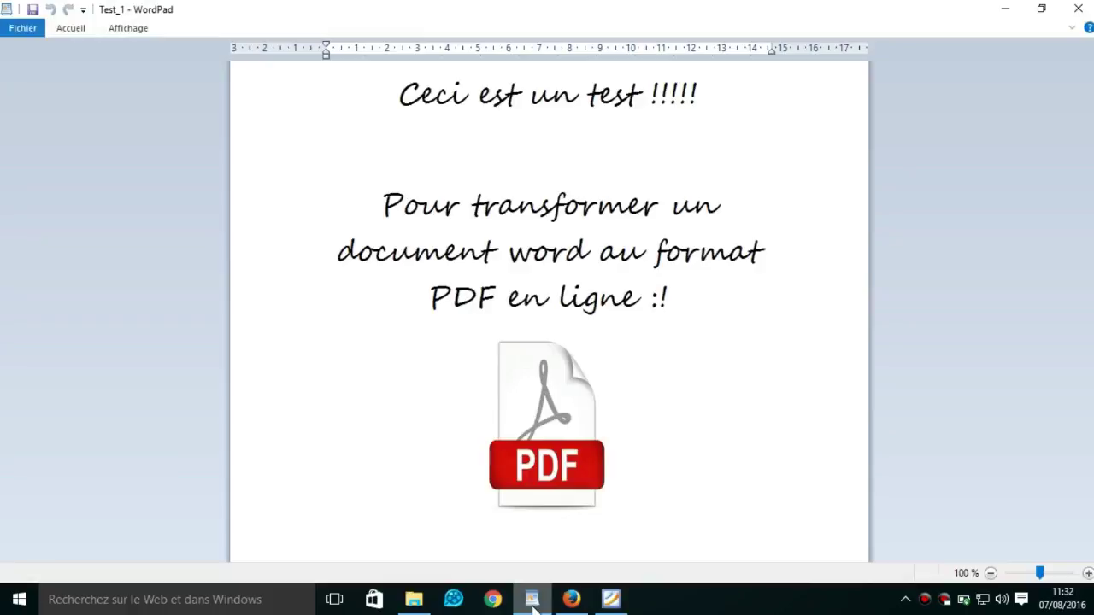
pyautogui.click(531, 599)
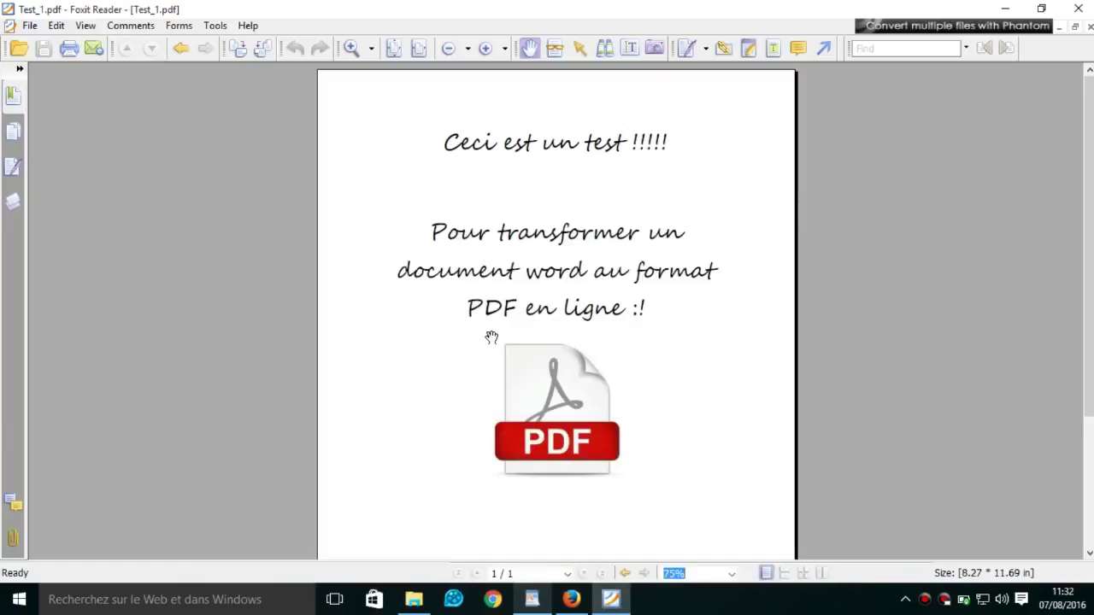
# Switch back to Firefox and open Smallpdf's PDF en Word converter
pyautogui.click(576, 609)
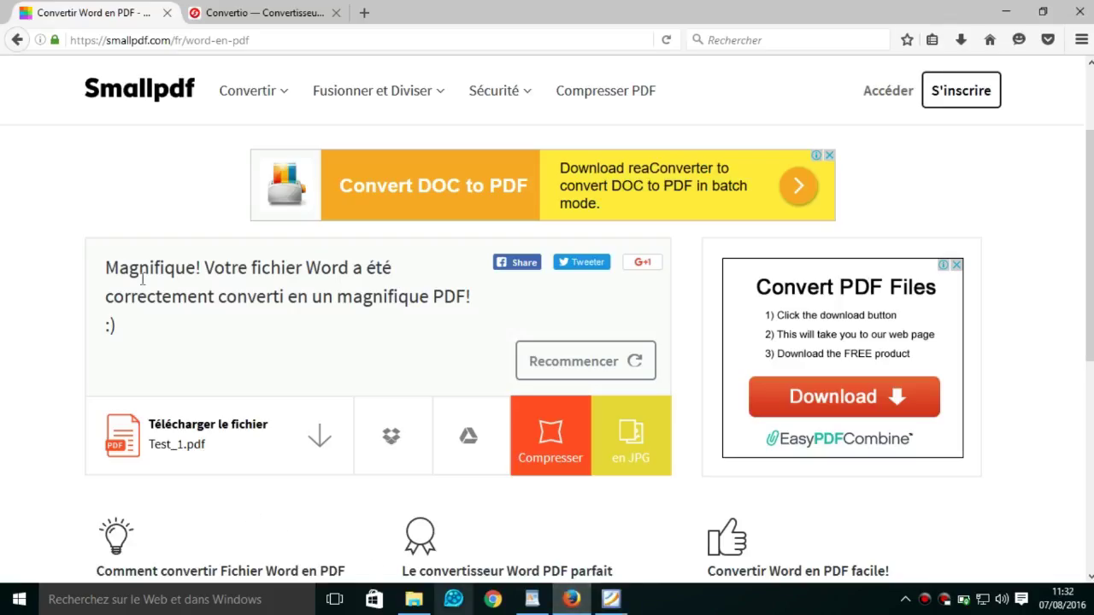
pyautogui.click(124, 83)
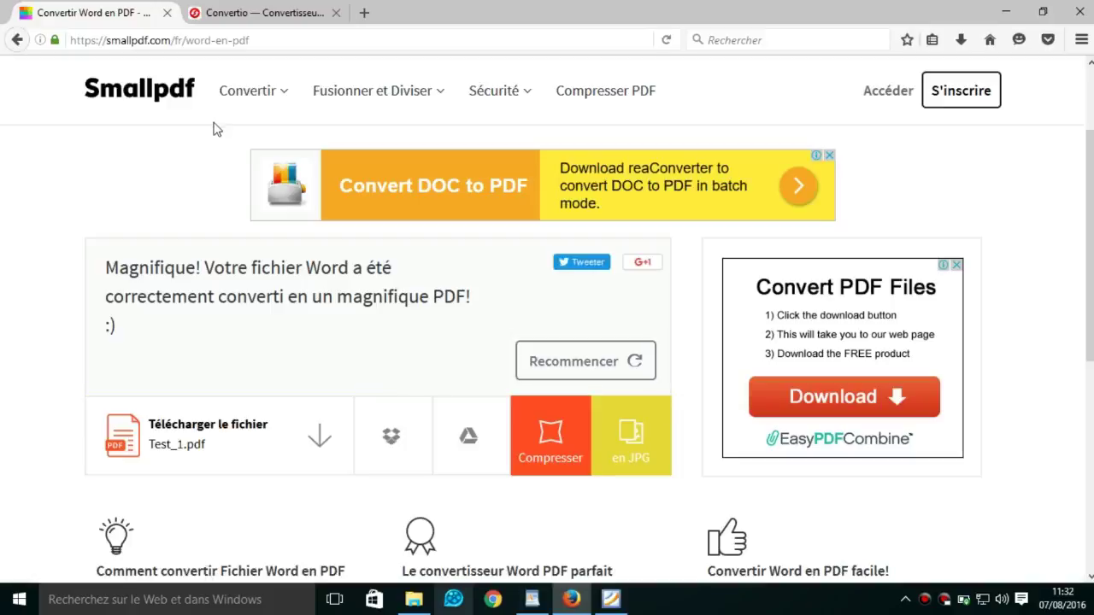
pyautogui.moveTo(254, 99)
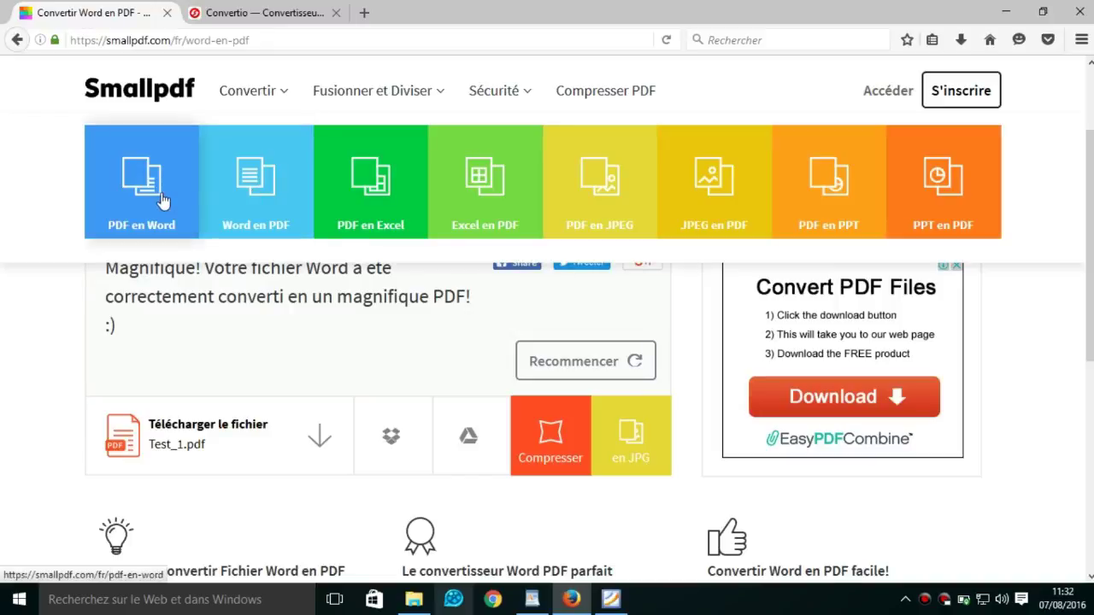
pyautogui.click(134, 205)
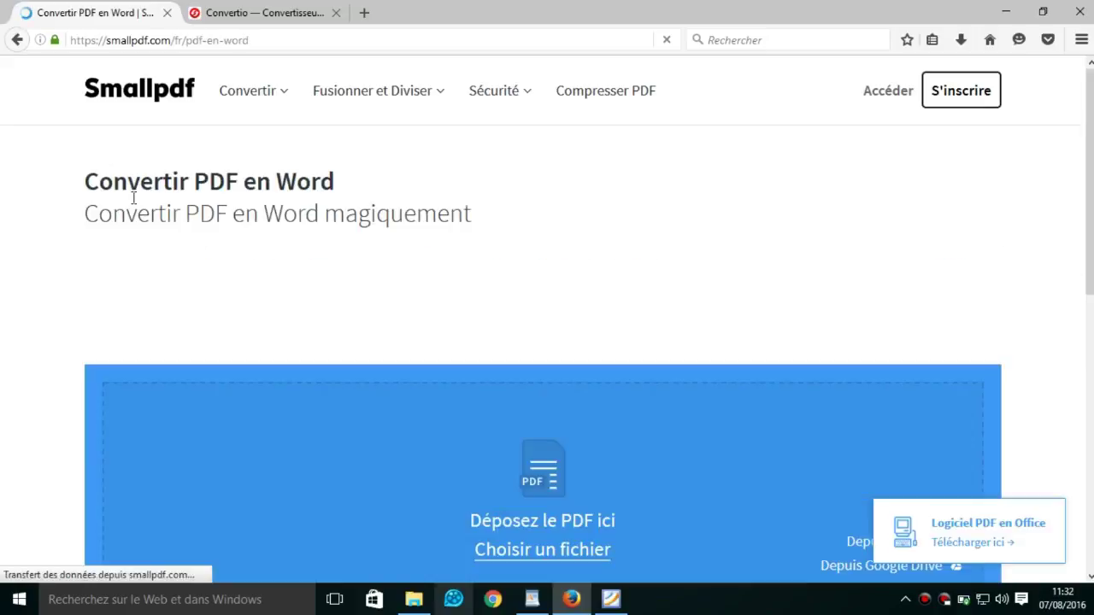
# Upload the Test_1 PDF from the Documents folder inside Téléchargements for conversion to Word
pyautogui.click(524, 551)
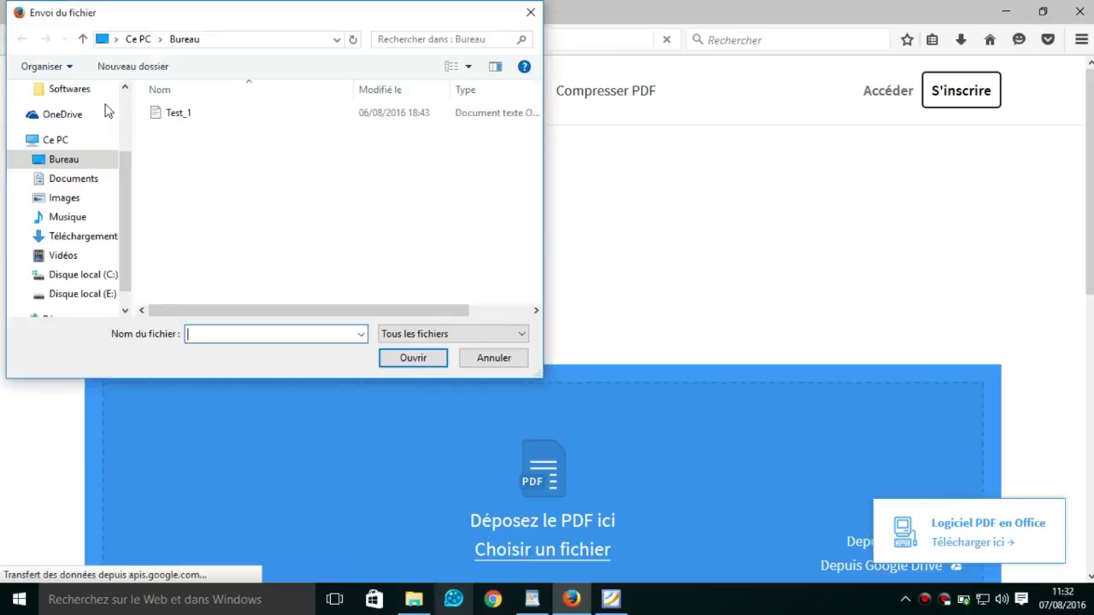
pyautogui.scroll(2, 124, 109)
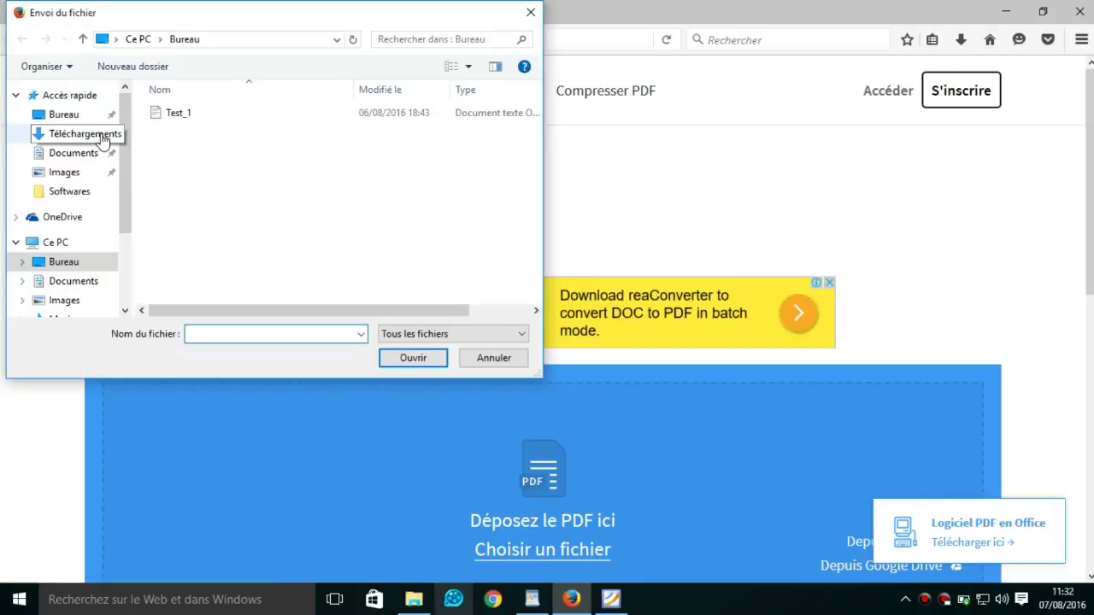
pyautogui.click(101, 139)
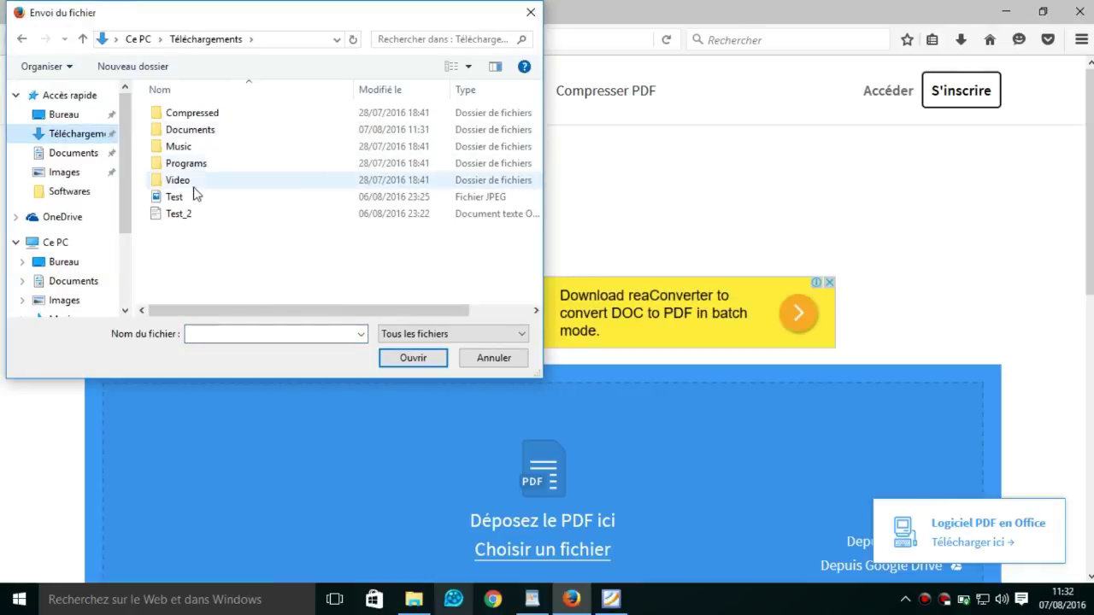
pyautogui.doubleClick(214, 139)
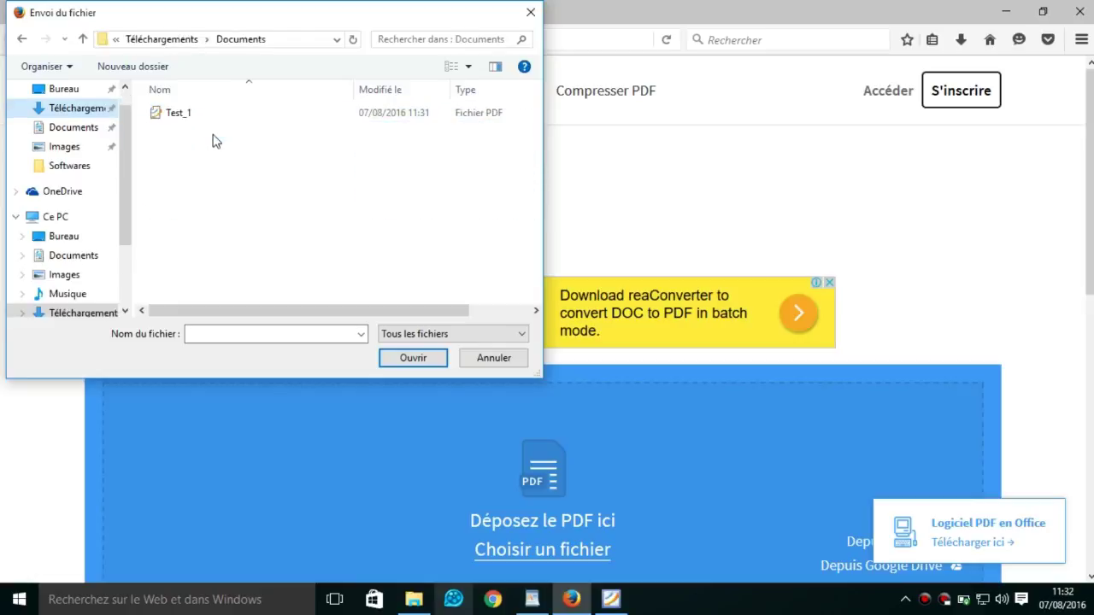
pyautogui.doubleClick(198, 118)
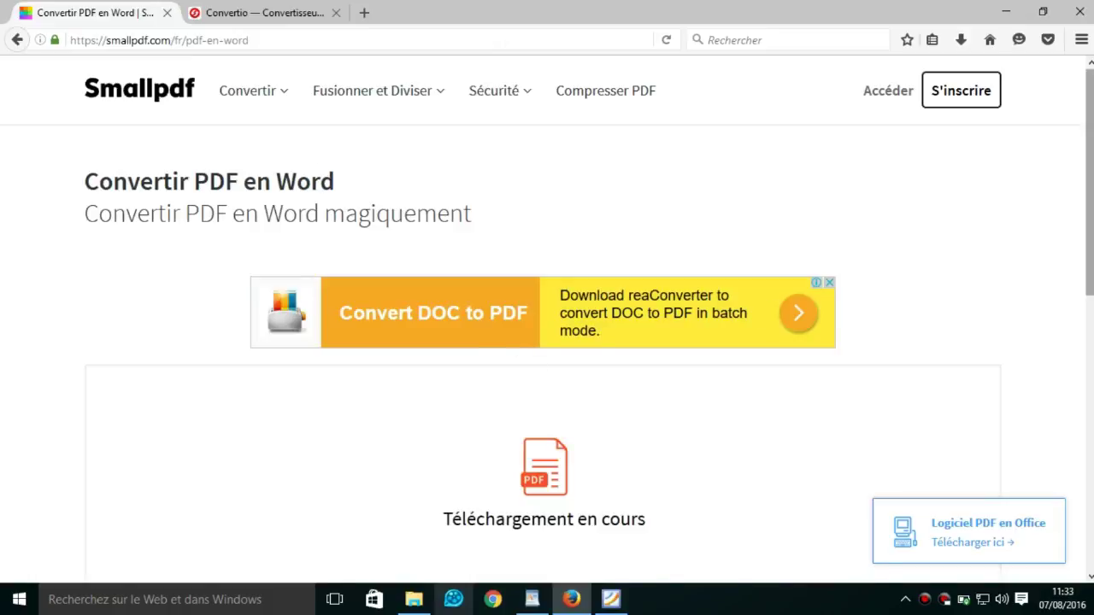
# Download the converted Test_1.docx and open it with WordPad
pyautogui.scroll(-4, 547, 356)
pyautogui.scroll(2, 546, 355)
pyautogui.moveTo(1091, 237); pyautogui.dragTo(1091, 247)
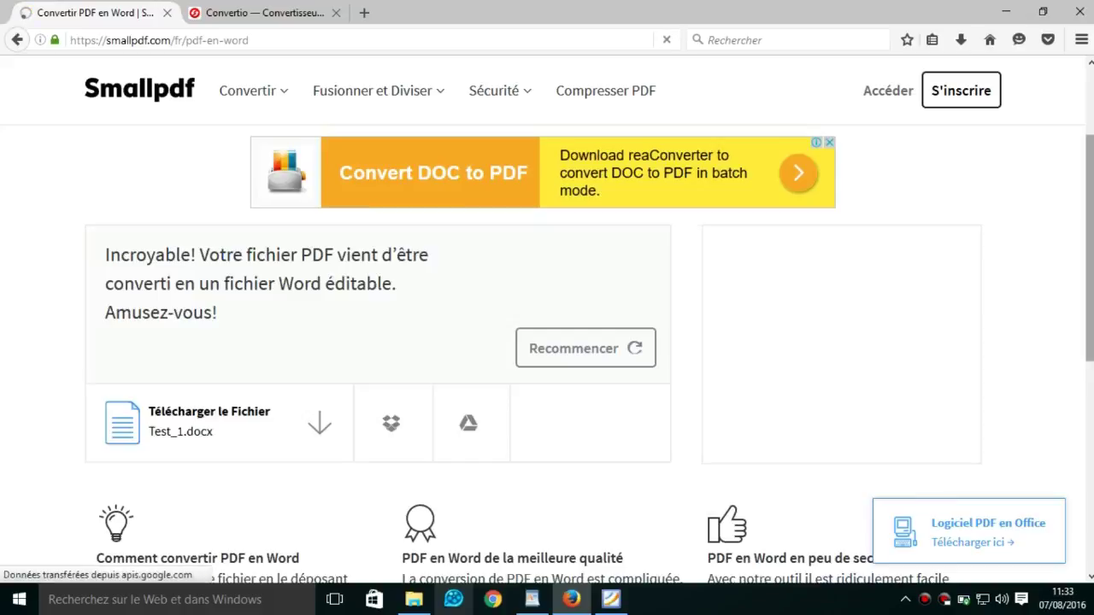
pyautogui.click(222, 425)
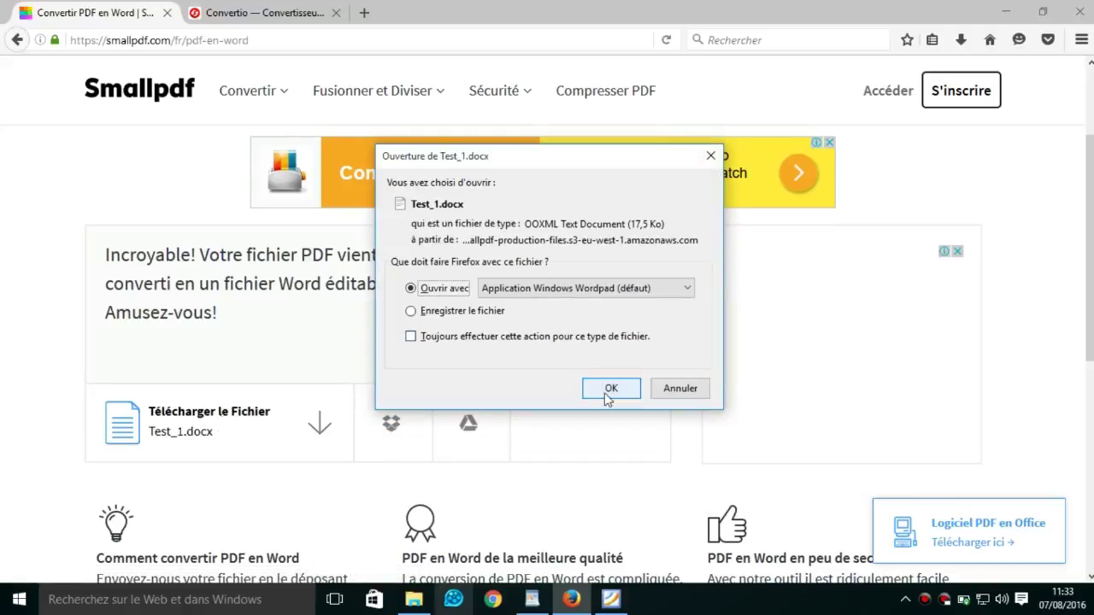
pyautogui.click(605, 395)
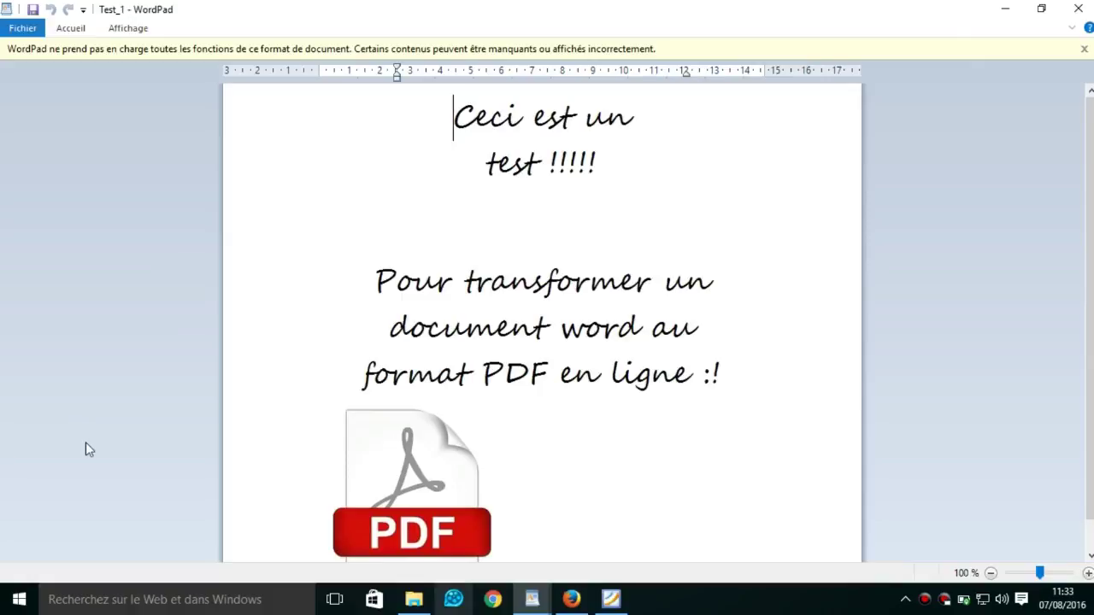
# Inspect the PDF image and the heading text in the converted Word document, and close the document
pyautogui.click(1083, 50)
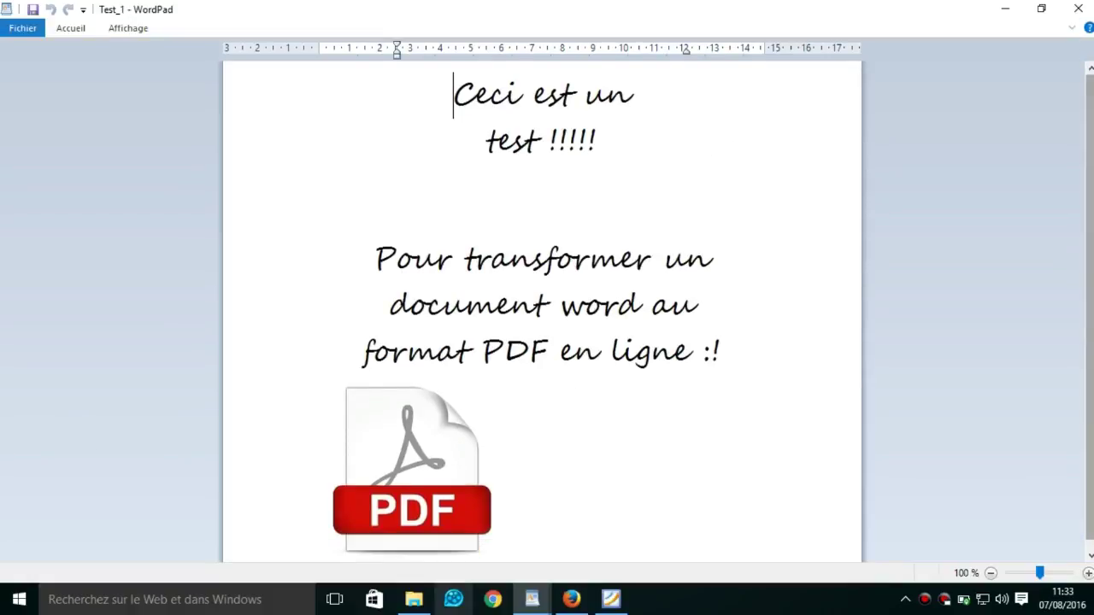
pyautogui.click(403, 461)
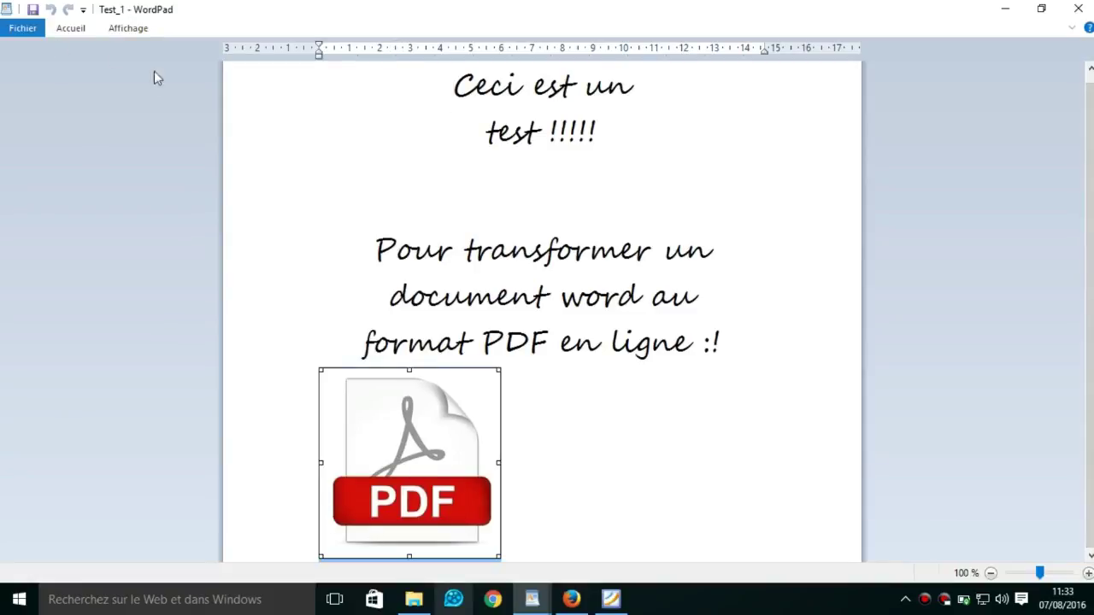
pyautogui.click(480, 225)
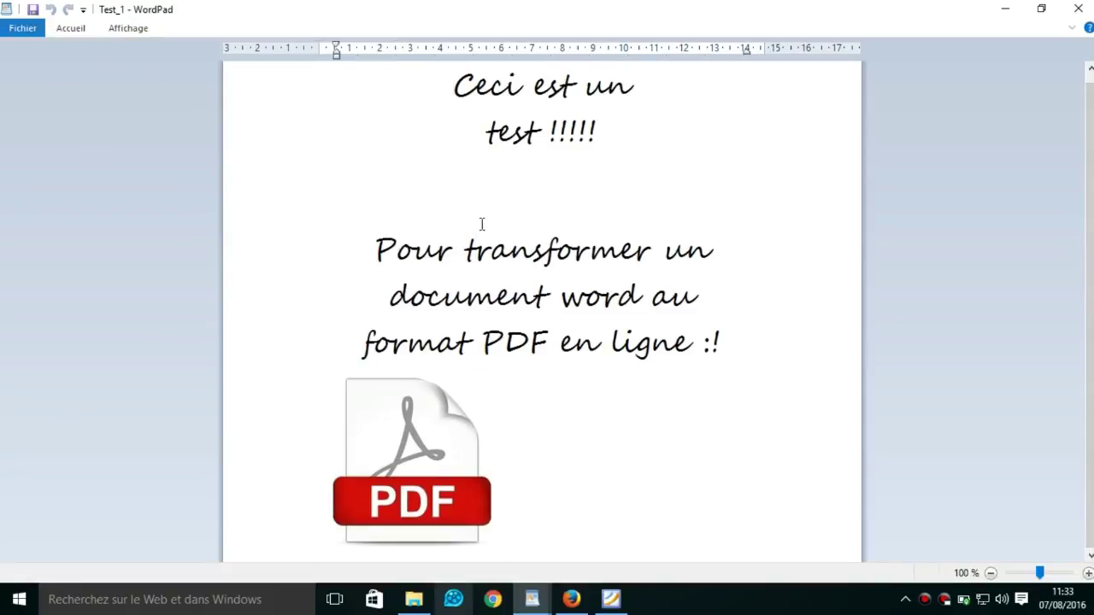
pyautogui.tripleClick(538, 140)
pyautogui.click(560, 185)
pyautogui.click(1078, 10)
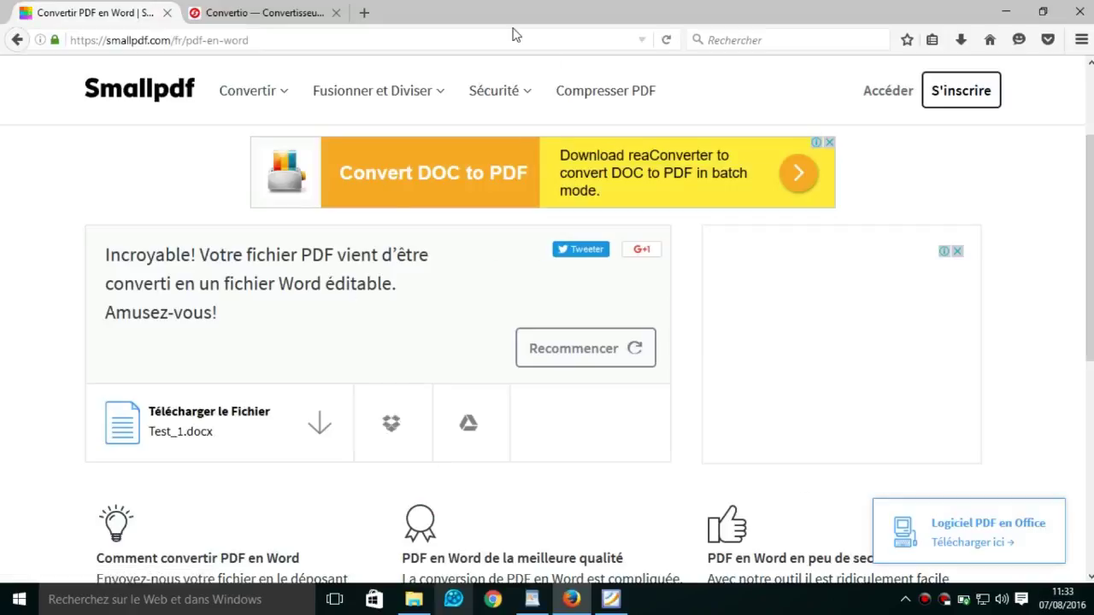
# Return to the Smallpdf home page with all the conversion tools
pyautogui.click(157, 109)
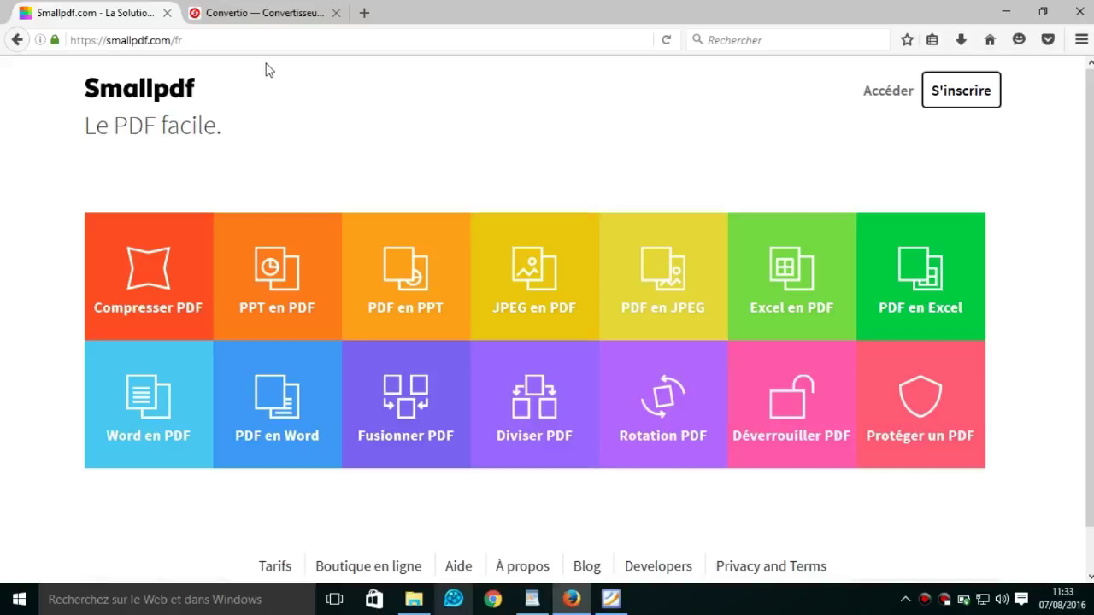
# Switch to the Convertio site and upload the Test_1 document from the Bureau folder for conversion
pyautogui.click(264, 11)
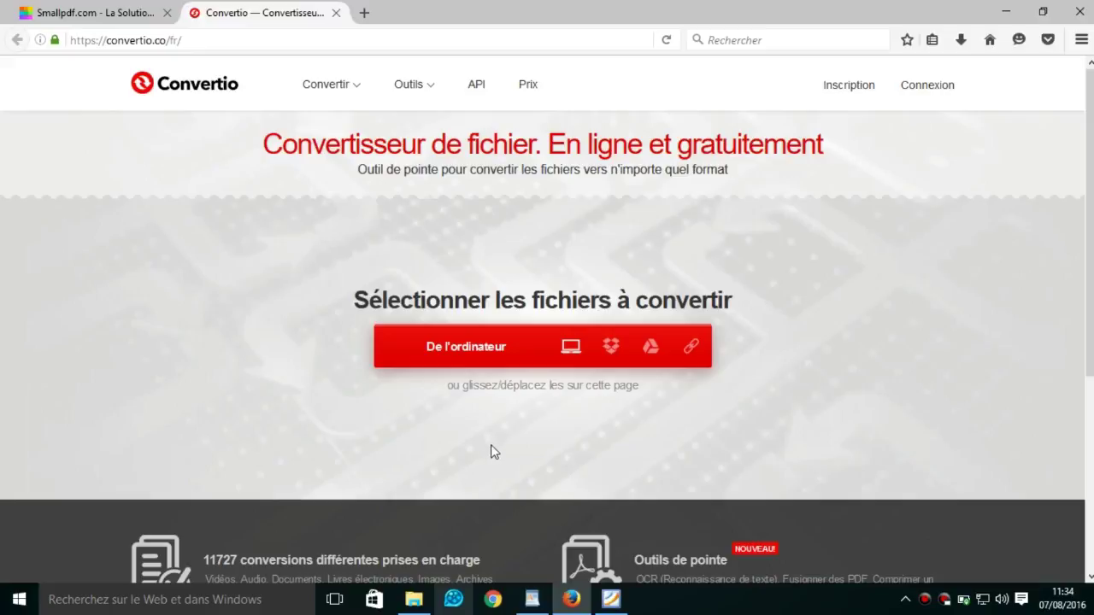
pyautogui.click(479, 357)
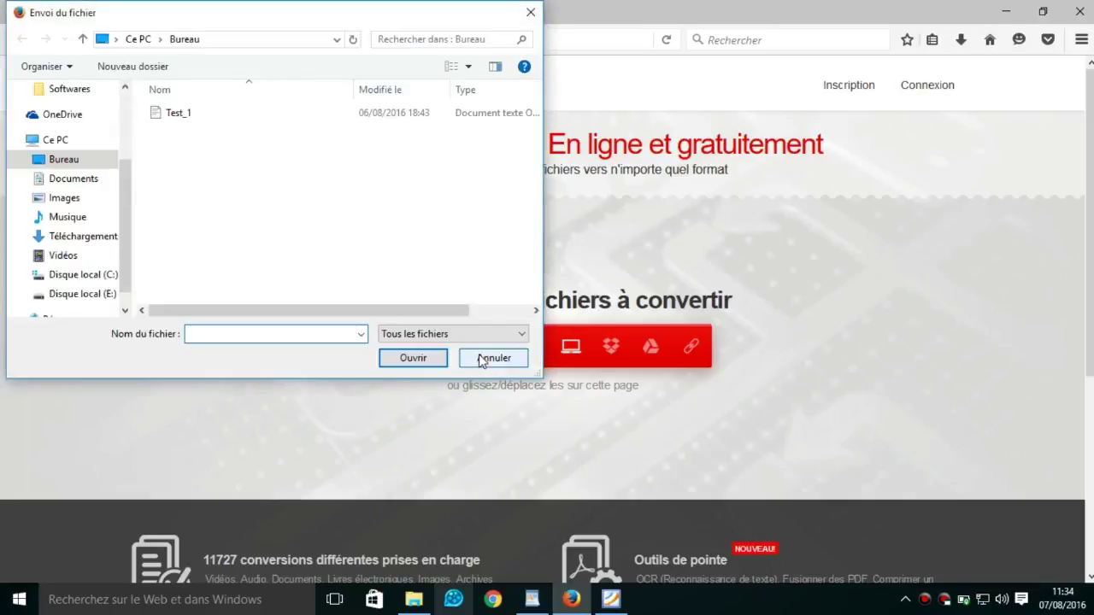
pyautogui.scroll(3, 129, 133)
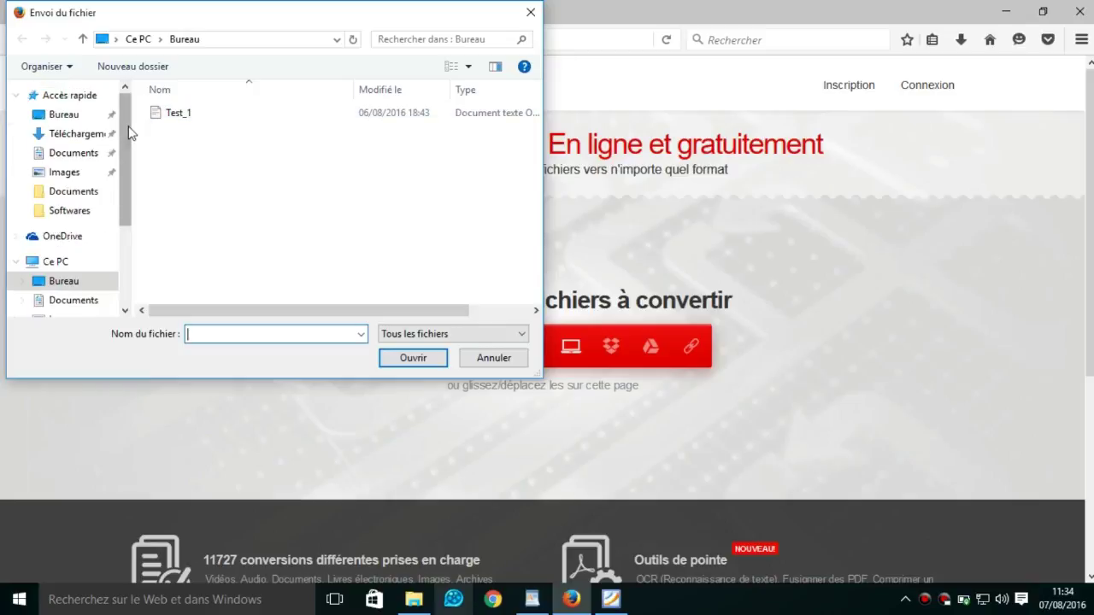
pyautogui.doubleClick(196, 122)
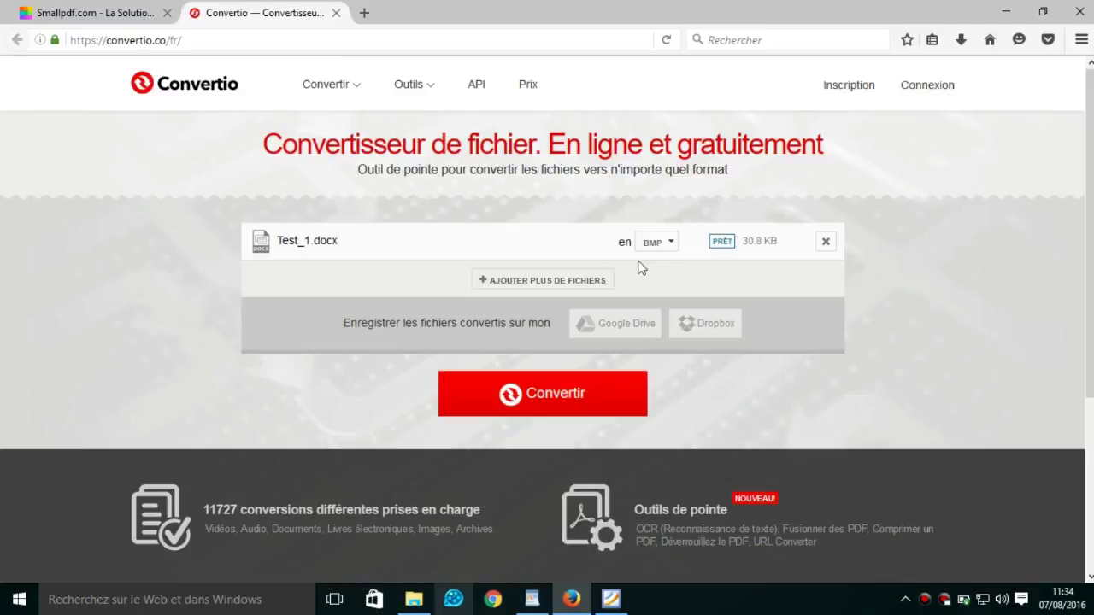
# Examine the output formats offered for Test_1.docx in the image, document, e-book and vector categories
pyautogui.click(669, 248)
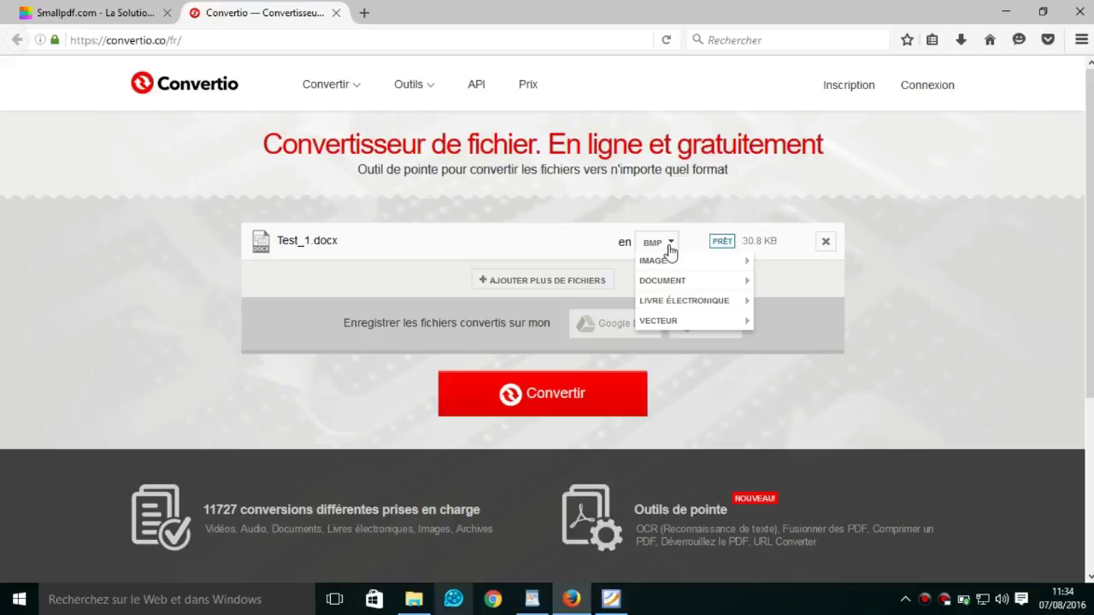
pyautogui.moveTo(694, 285)
pyautogui.moveTo(674, 268)
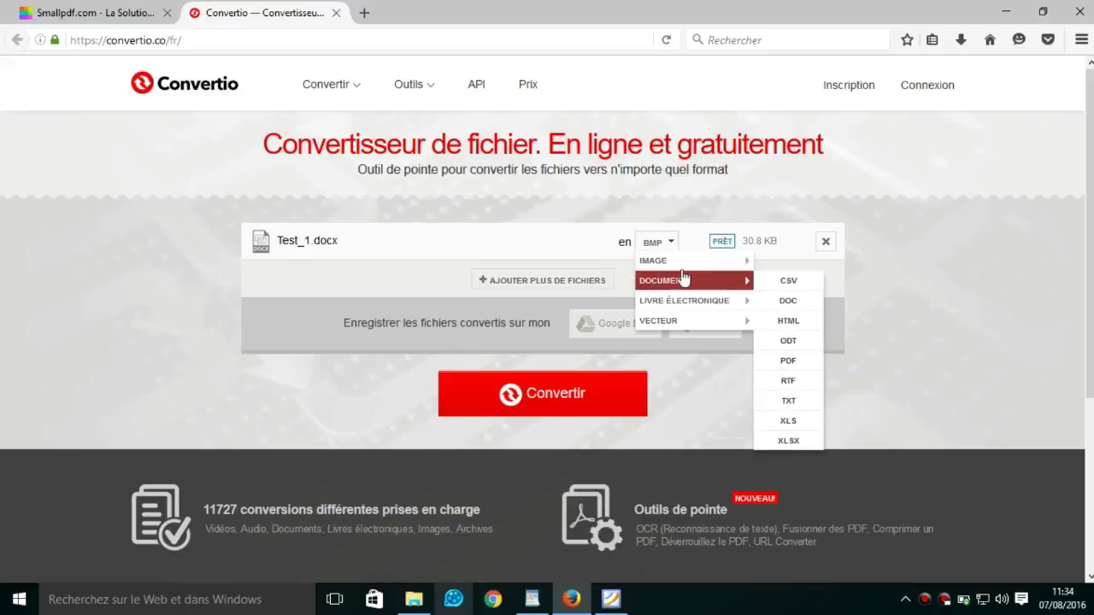
pyautogui.moveTo(652, 308)
pyautogui.moveTo(658, 329)
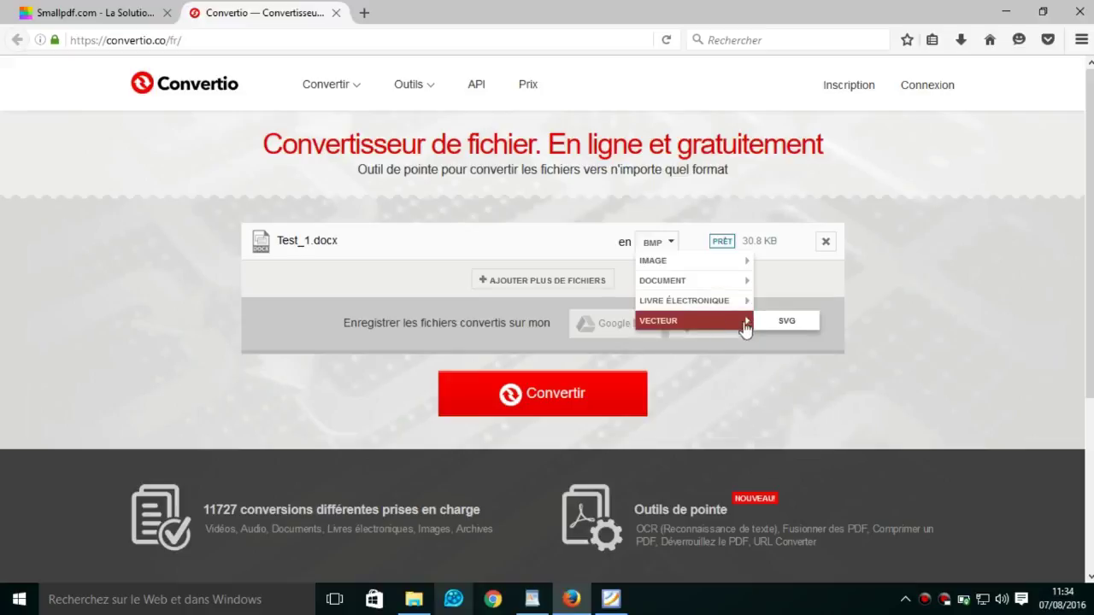
pyautogui.moveTo(705, 262)
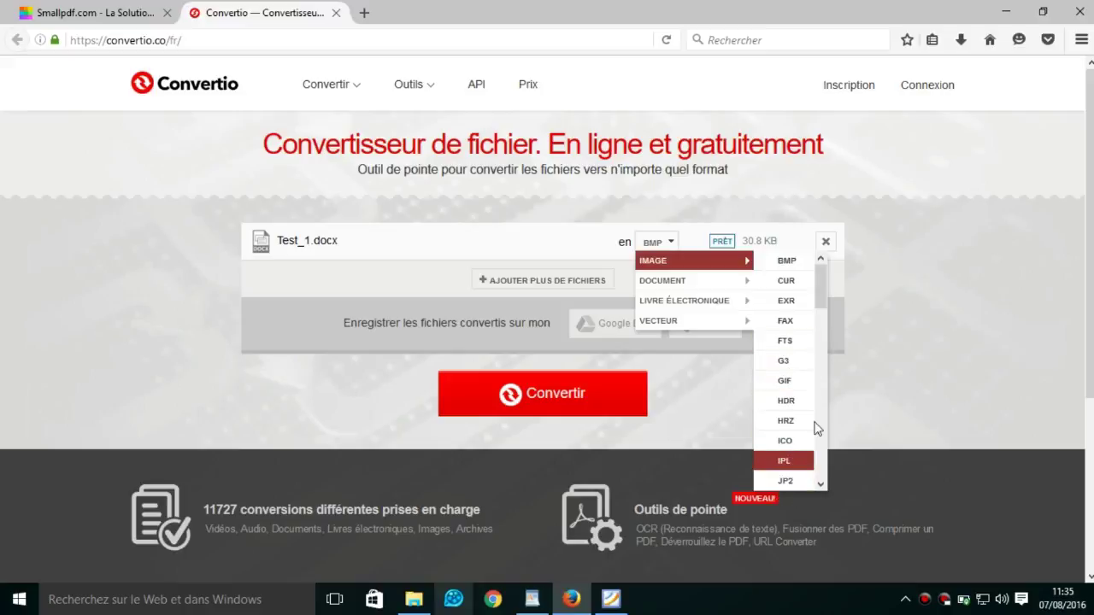
pyautogui.click(819, 485)
pyautogui.click(820, 486)
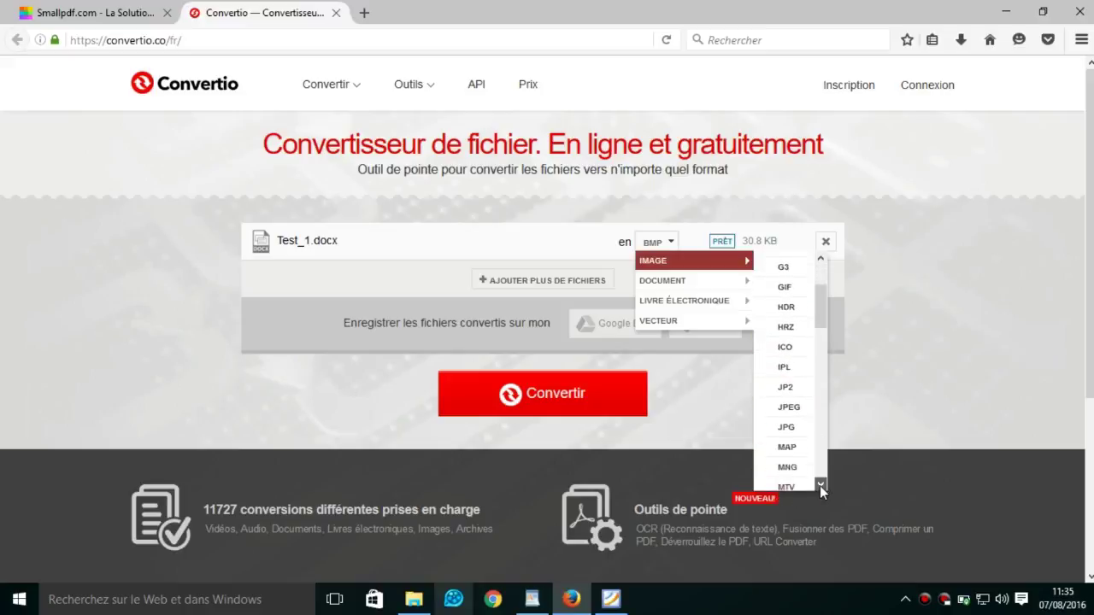
pyautogui.click(819, 485)
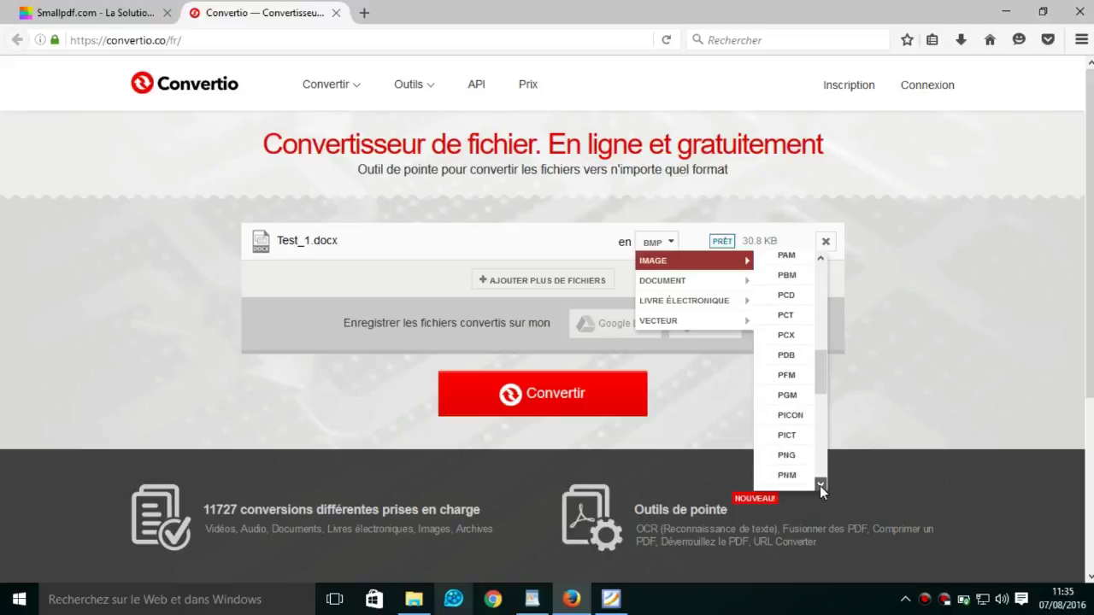
pyautogui.click(820, 485)
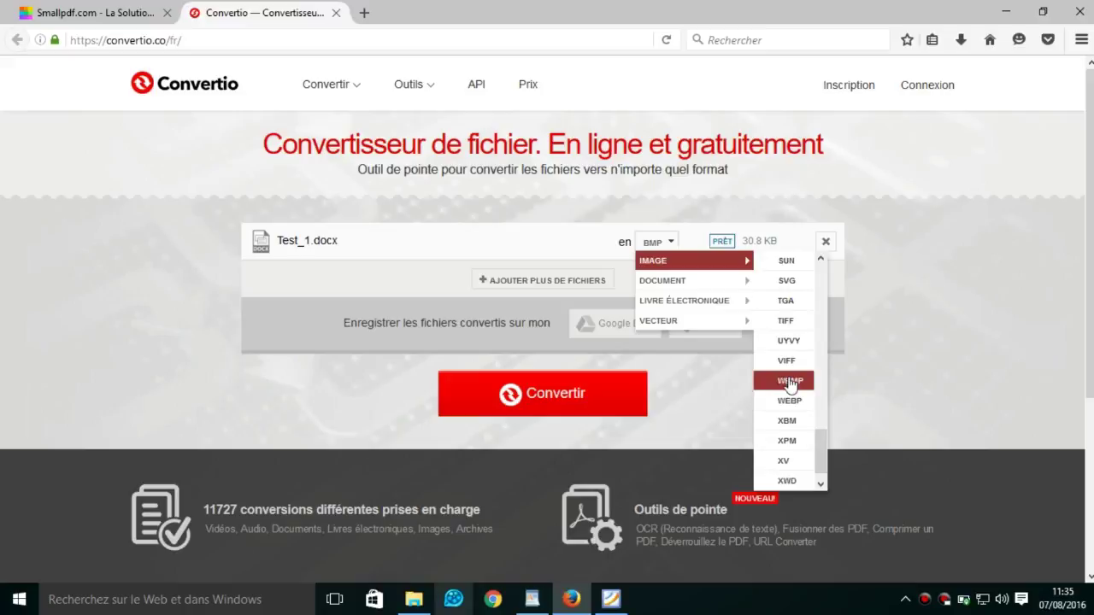
pyautogui.moveTo(675, 283)
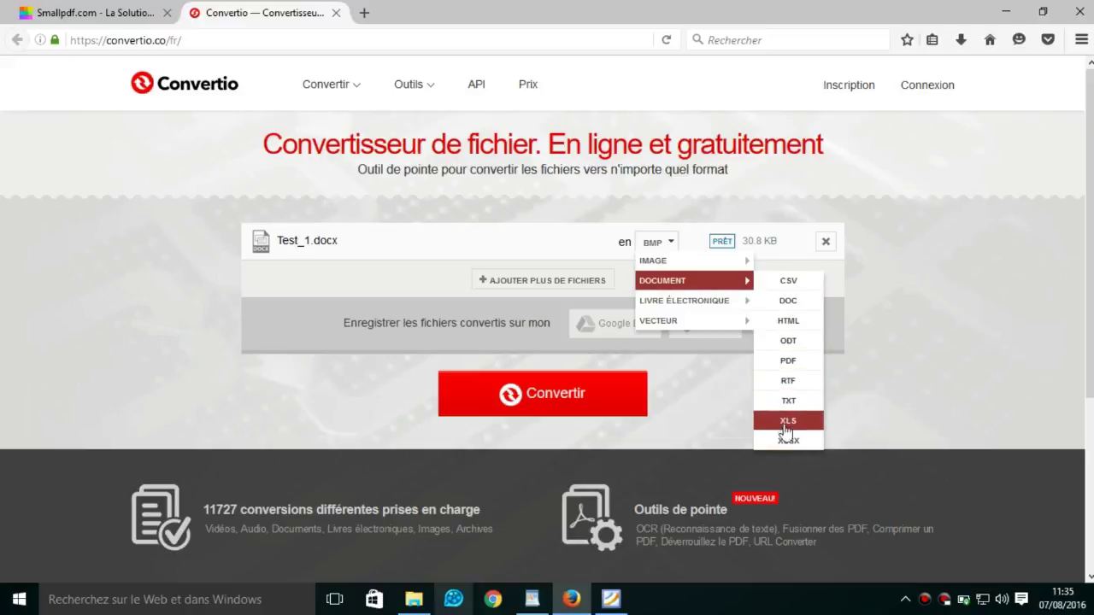
pyautogui.moveTo(696, 305)
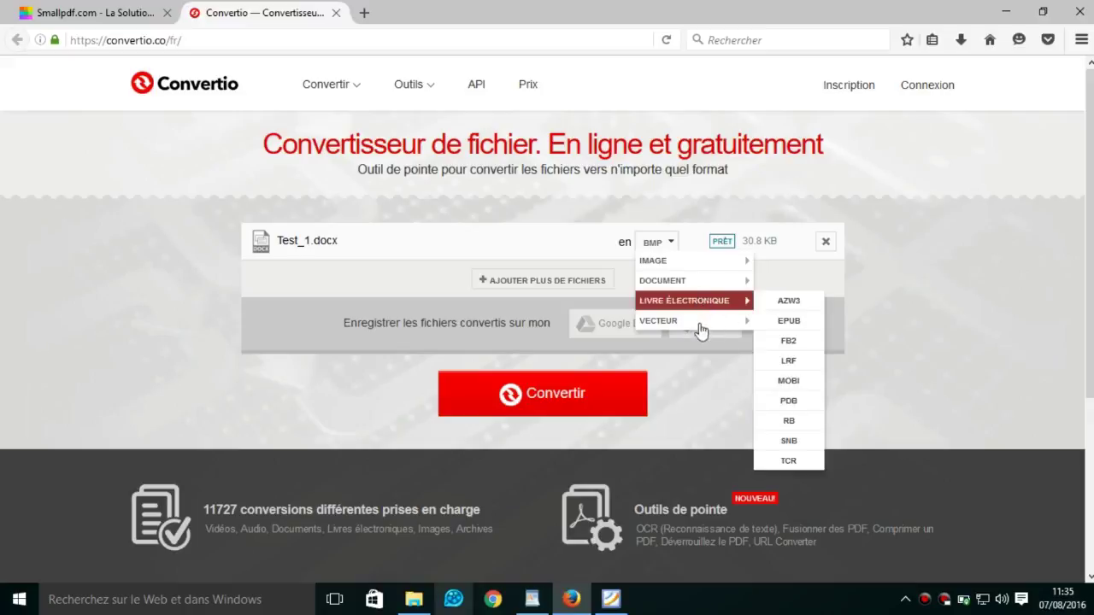
pyautogui.moveTo(725, 323)
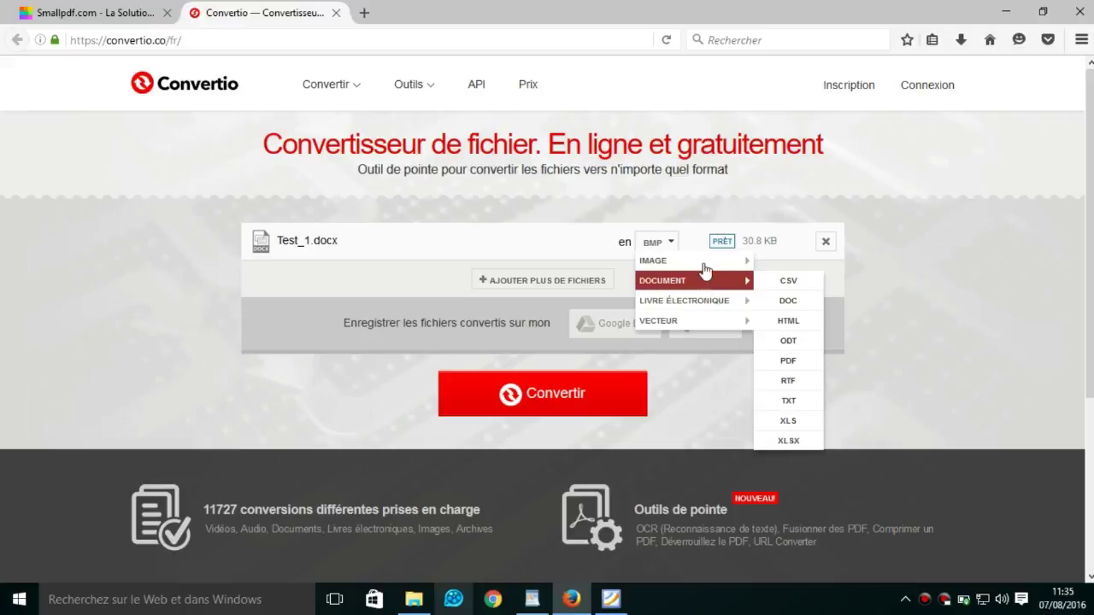
pyautogui.moveTo(706, 266)
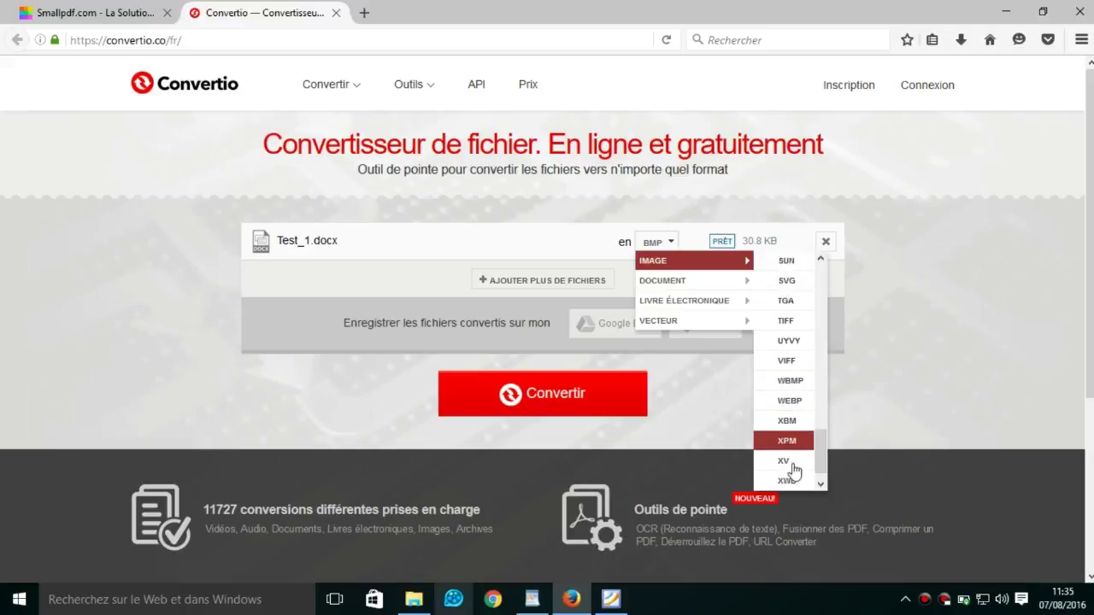
# Choose JPEG as the output image format for Test_1.docx and run the conversion
pyautogui.moveTo(824, 461); pyautogui.dragTo(819, 342)
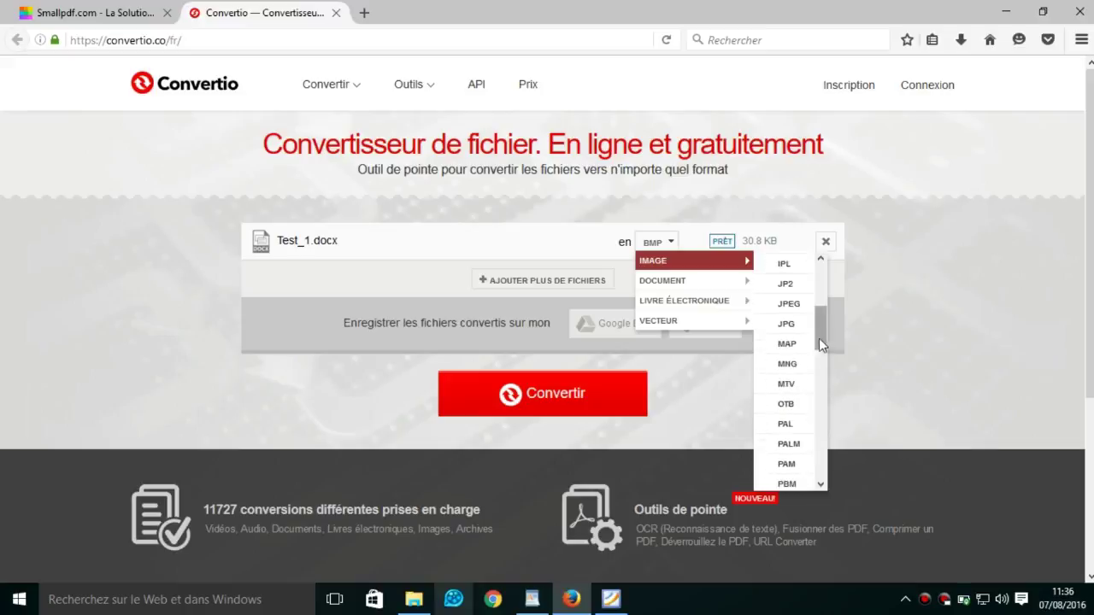
pyautogui.click(790, 306)
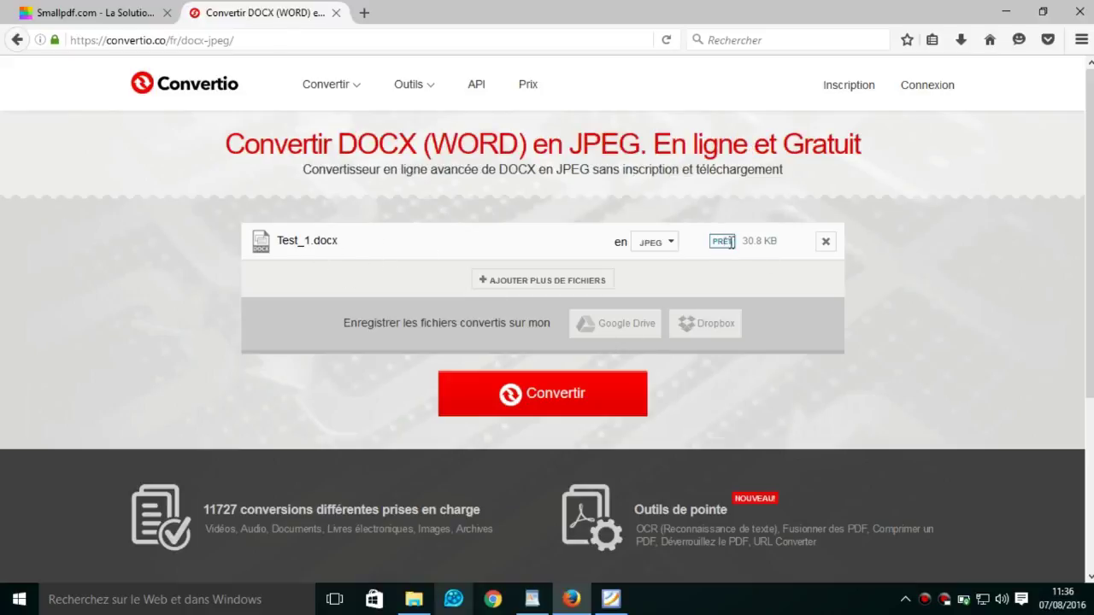
pyautogui.click(545, 403)
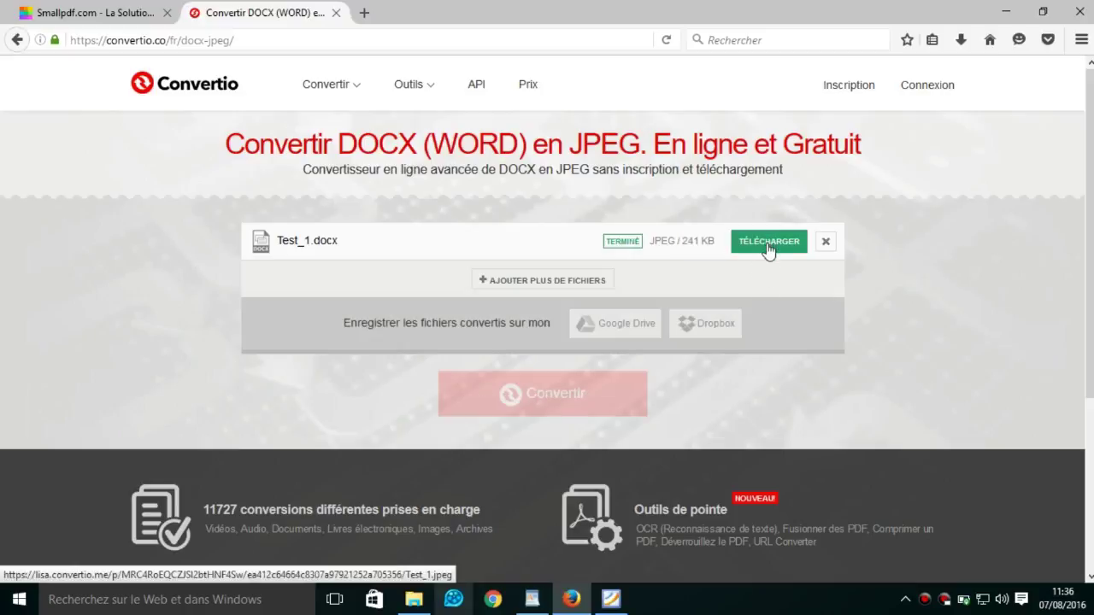
# Download the converted Test_1.jpeg, opening it with the default TWINUI viewer, and maximize the Photos window
pyautogui.click(768, 243)
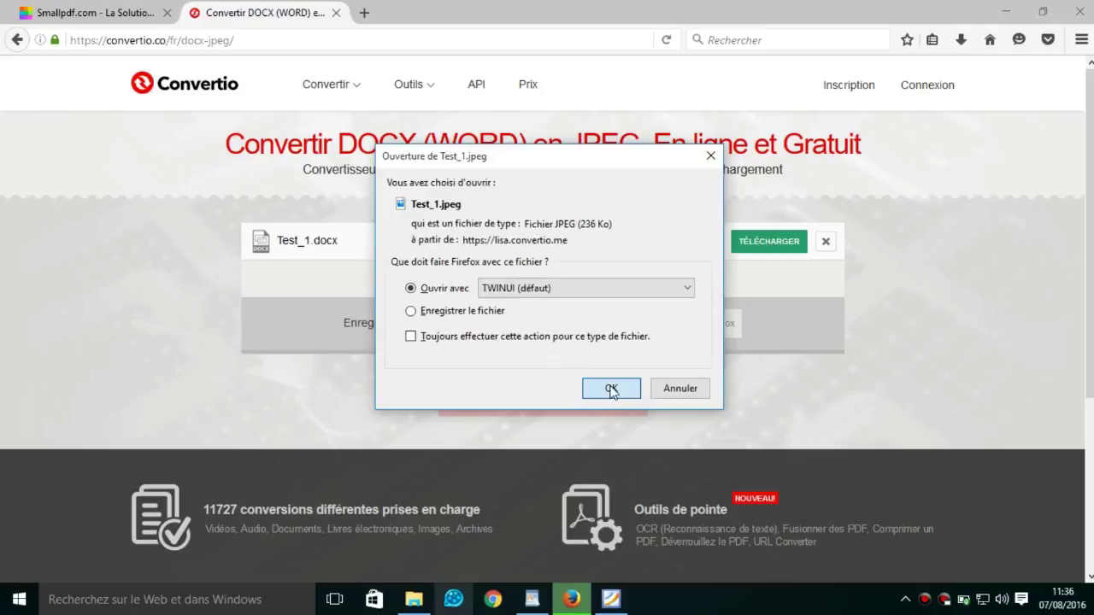
pyautogui.click(611, 389)
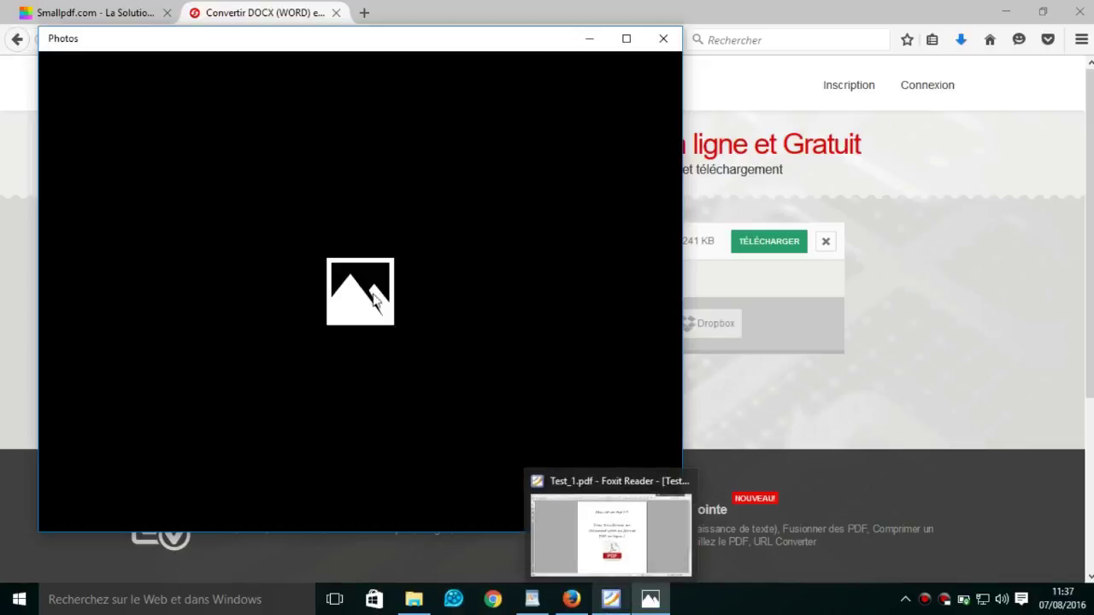
pyautogui.click(876, 408)
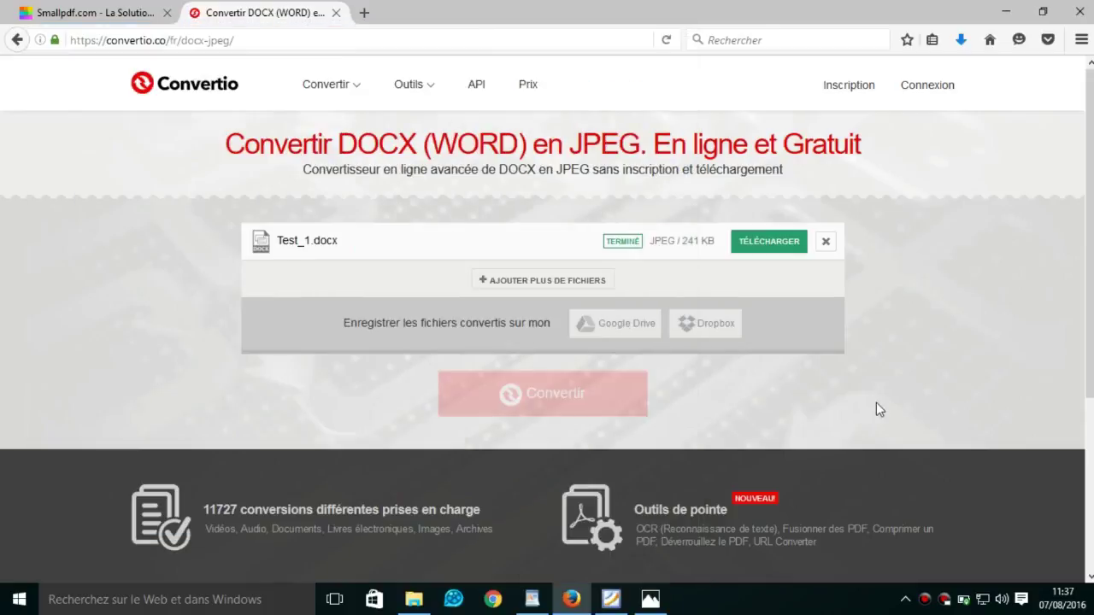
pyautogui.click(651, 601)
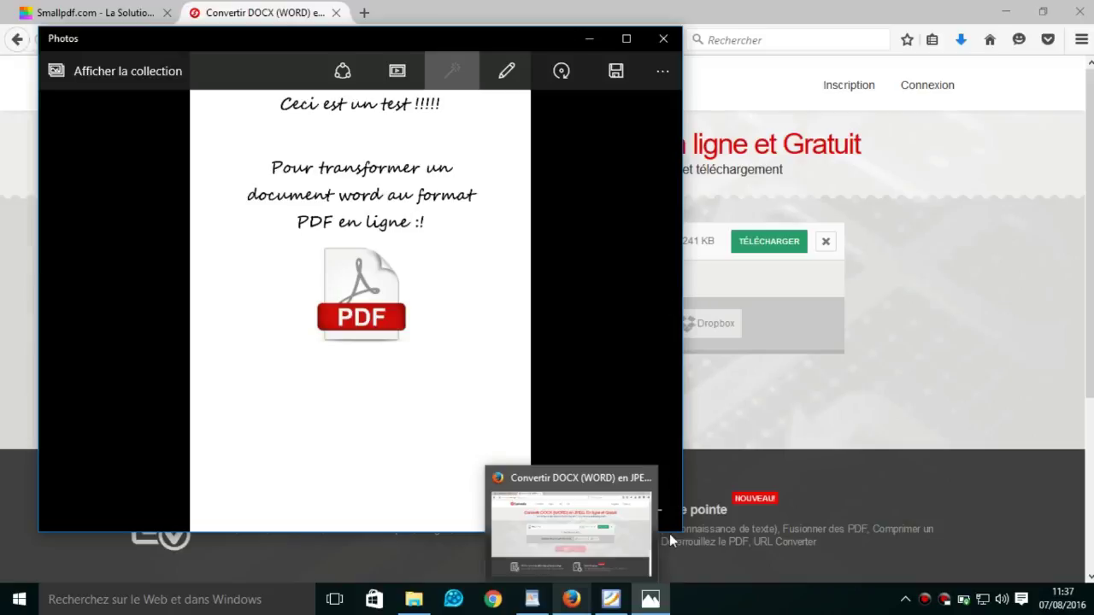
pyautogui.click(626, 38)
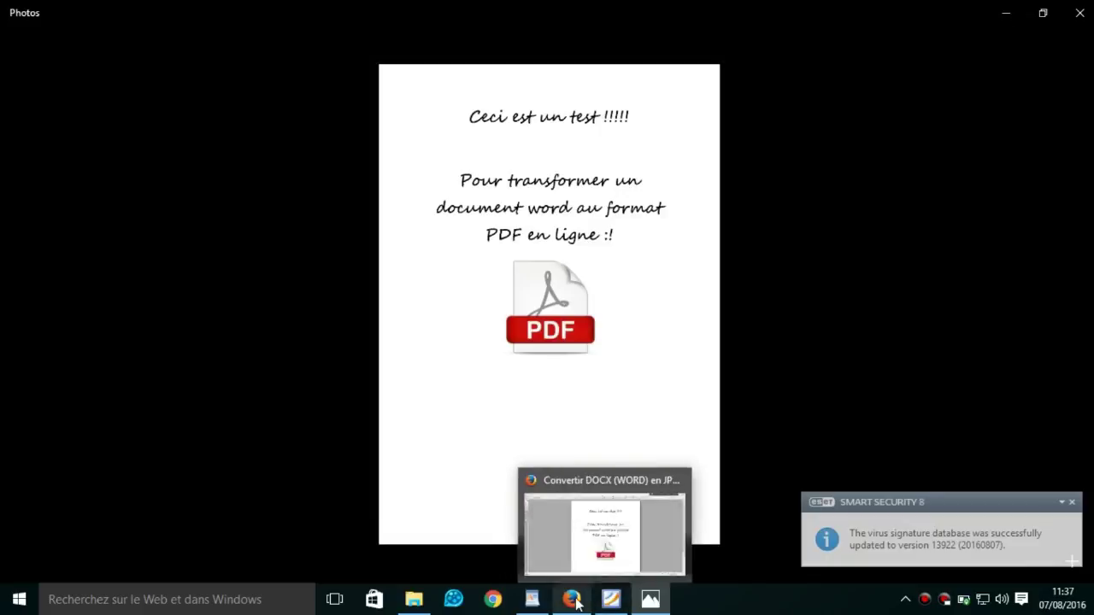
# Compare the converted JPEG image with the original Test_1 document open in WordPad
pyautogui.moveTo(610, 605)
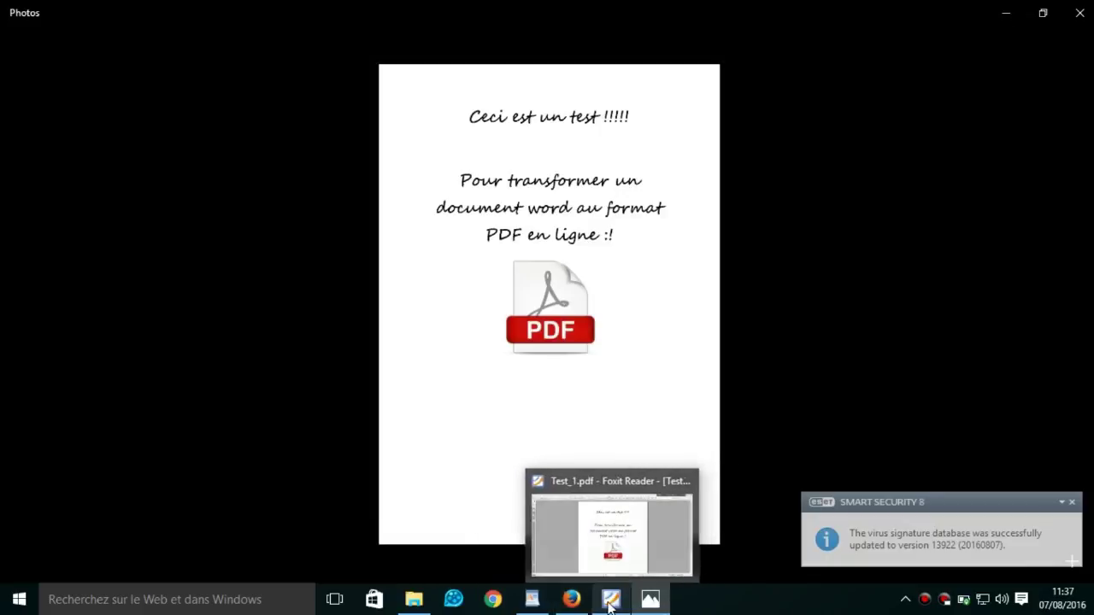
pyautogui.click(531, 601)
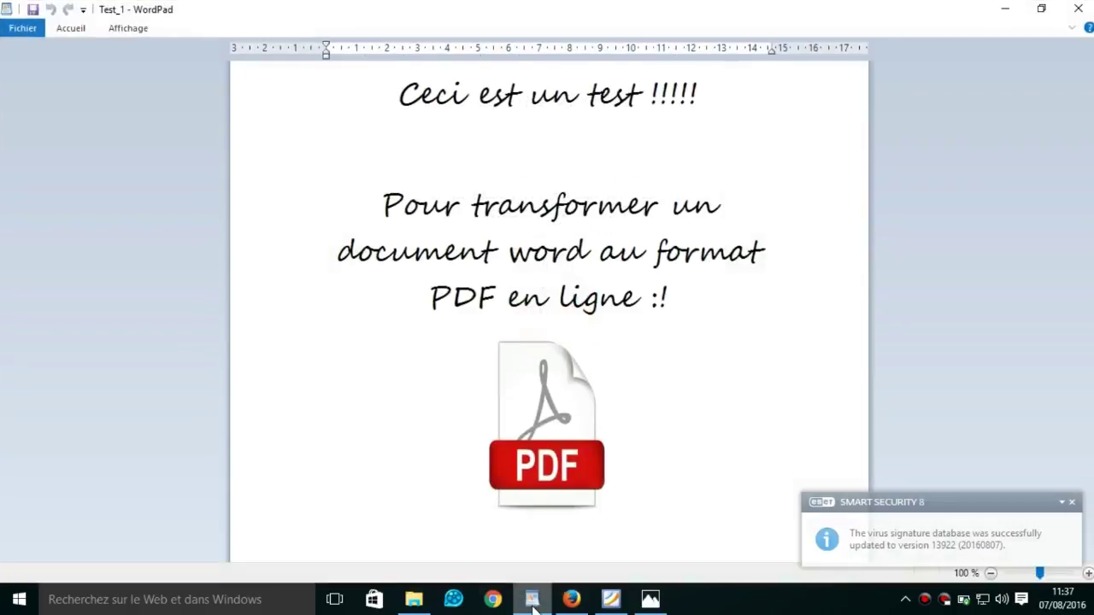
pyautogui.click(531, 601)
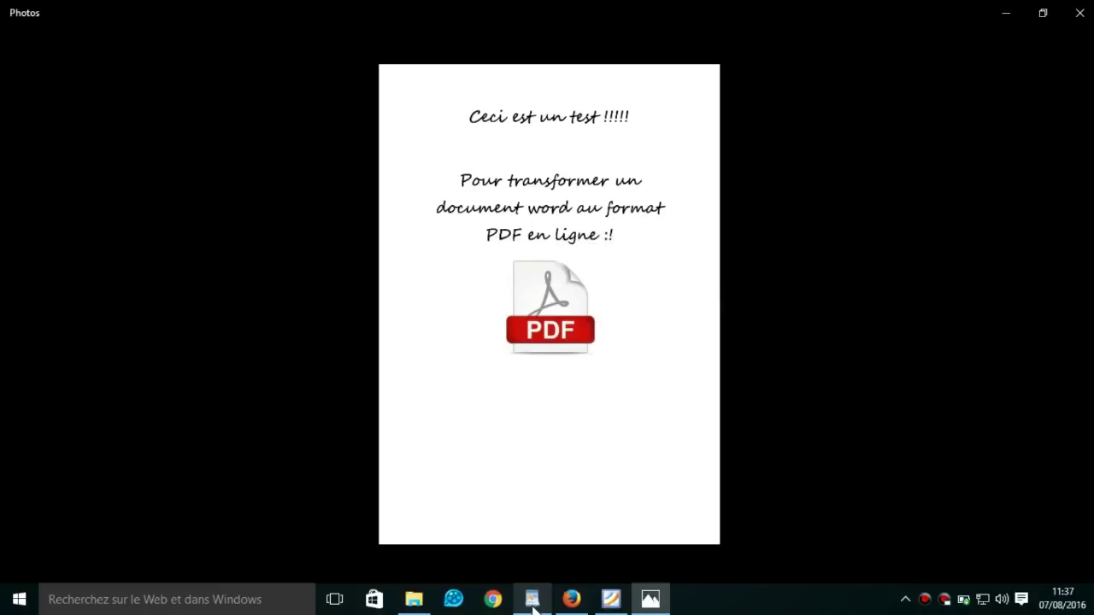
# Close the Photos window and minimize the browser to show the desktop
pyautogui.click(1080, 20)
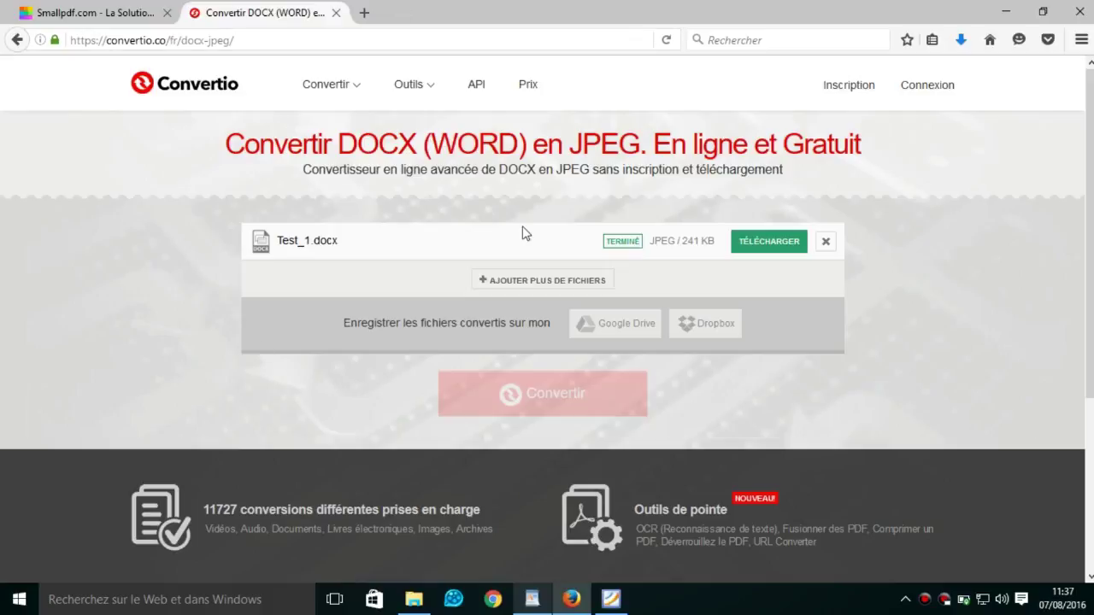
pyautogui.click(1005, 11)
pyautogui.click(1005, 11)
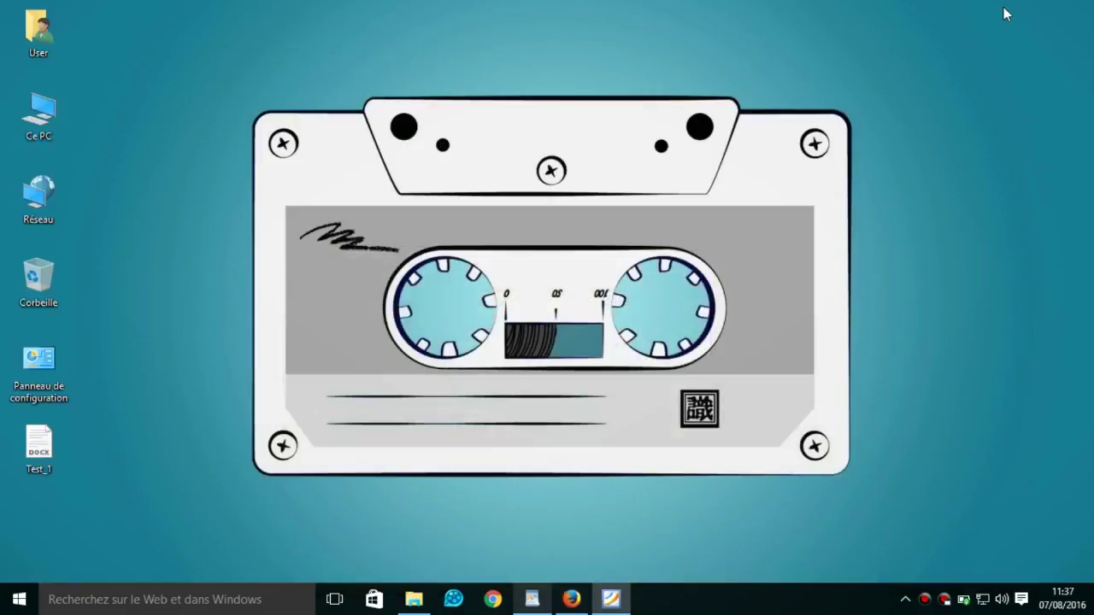